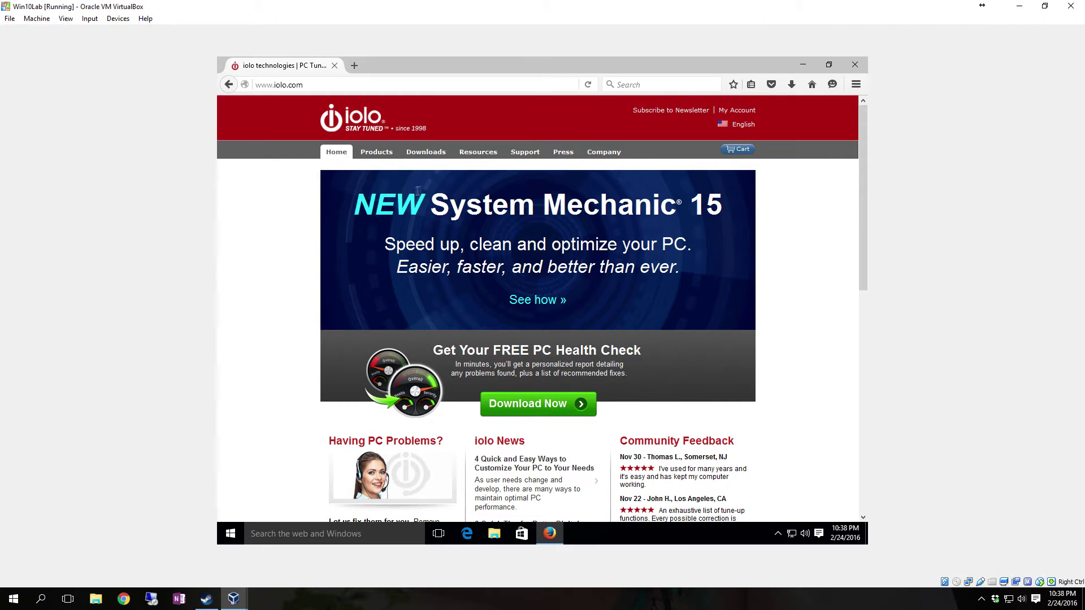
Step: Open iolo's All Product Downloads page from the Downloads menu
{"action": "mouse_move", "coordinate": [440, 155]}
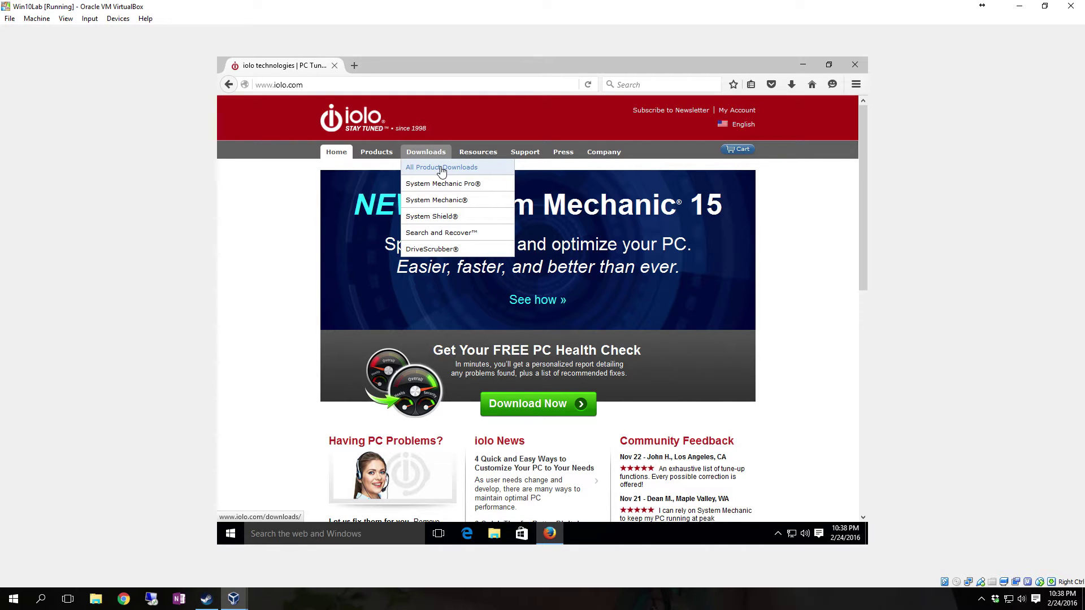
{"action": "left_click", "coordinate": [442, 169]}
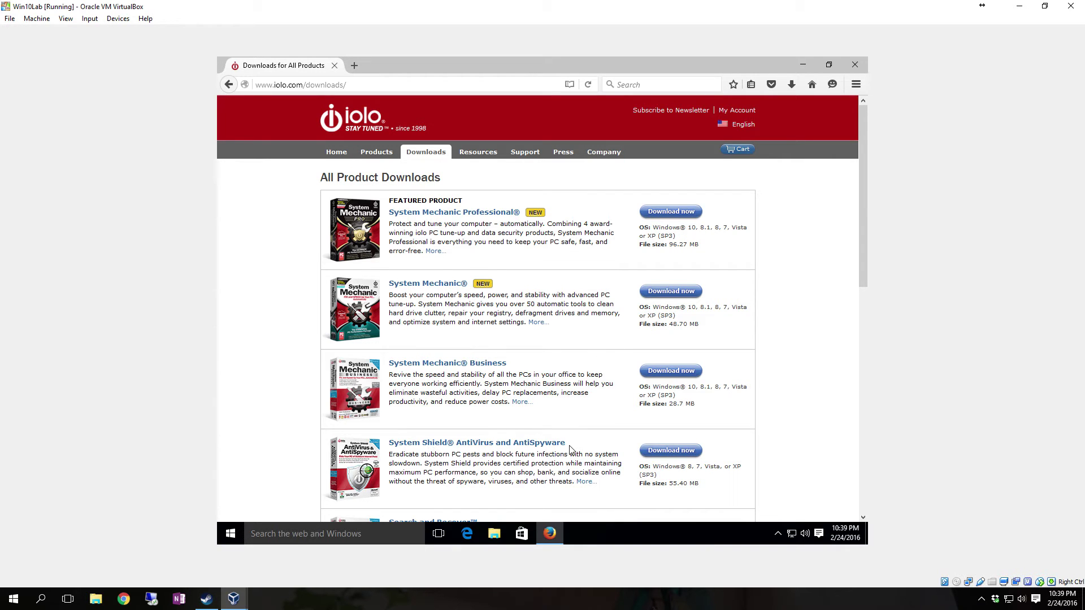
Step: Scroll down through the product download list and back to the top
{"action": "scroll", "coordinate": [569, 449], "scroll_direction": "down", "scroll_amount": 2}
{"action": "scroll", "coordinate": [576, 442], "scroll_direction": "down", "scroll_amount": 2}
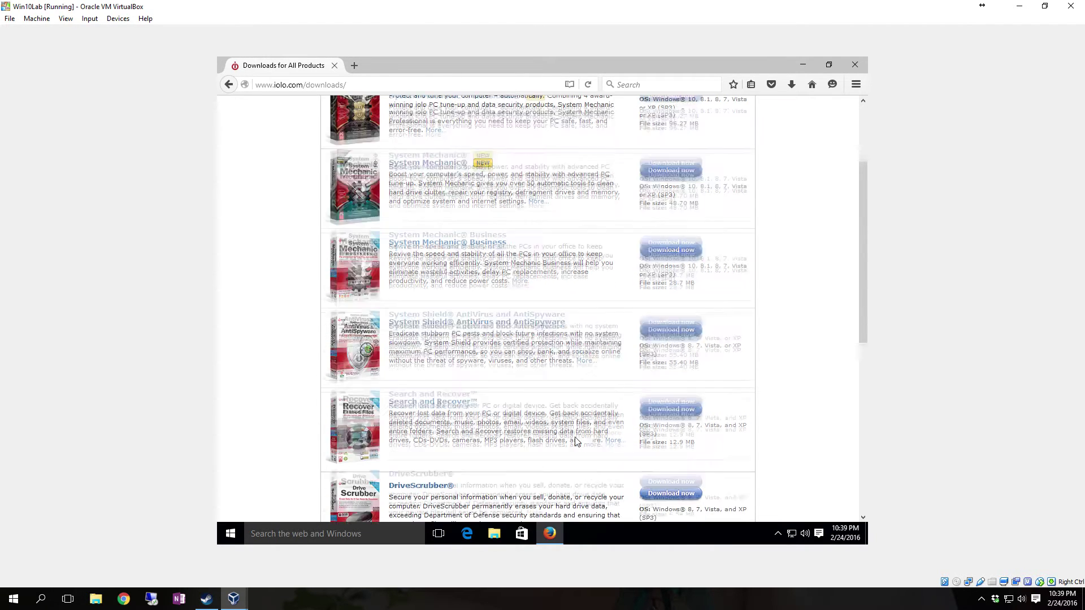
{"action": "scroll", "coordinate": [464, 416], "scroll_direction": "down", "scroll_amount": 2}
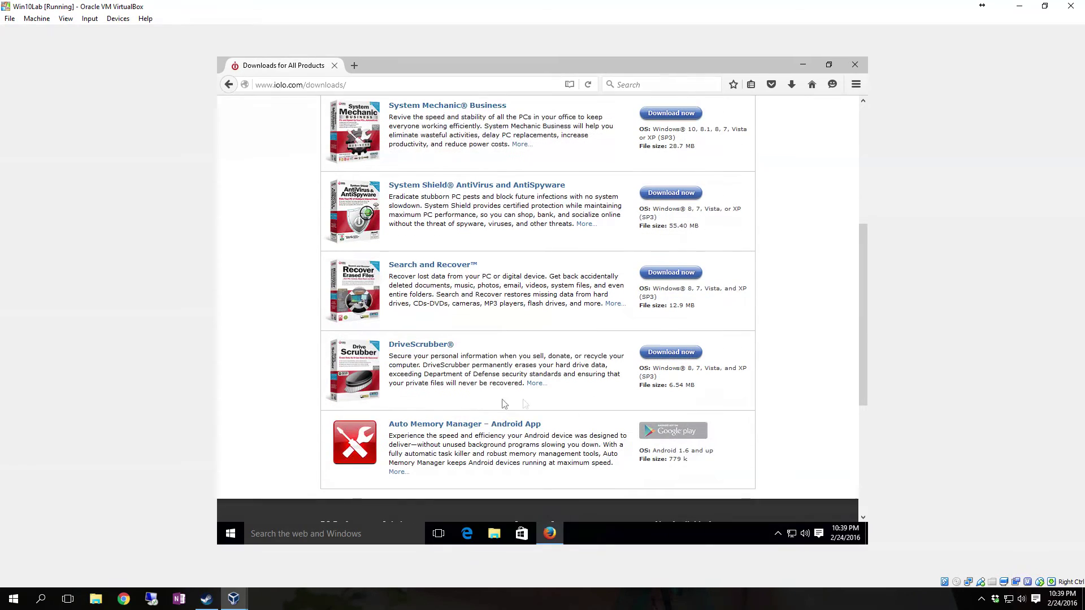
{"action": "scroll", "coordinate": [597, 412], "scroll_direction": "up", "scroll_amount": 6}
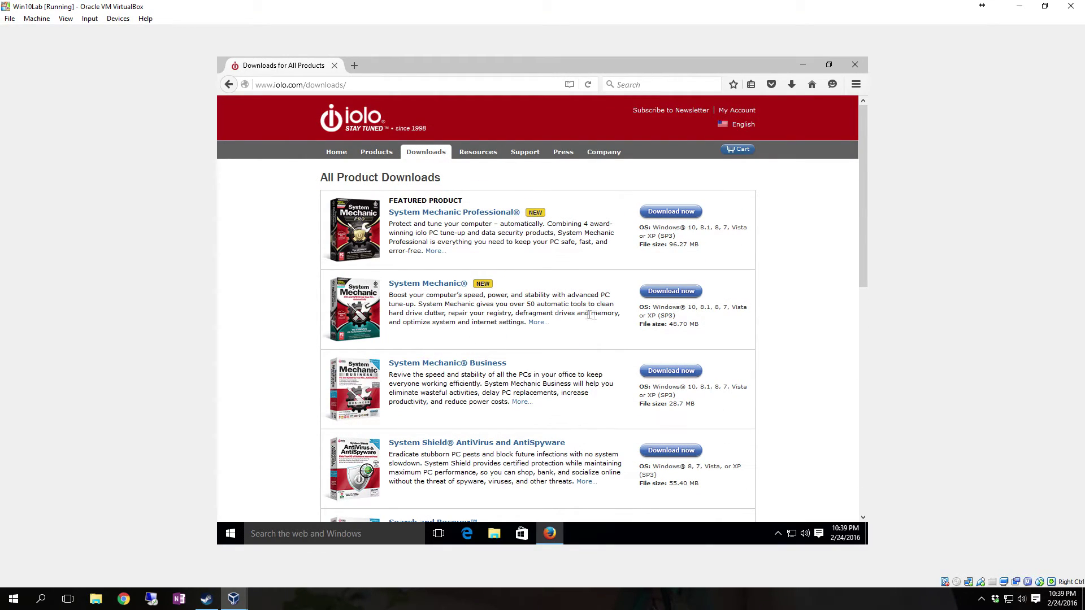
Step: Download the free System Mechanic and save the smfree_dm.exe installer
{"action": "left_click", "coordinate": [671, 291]}
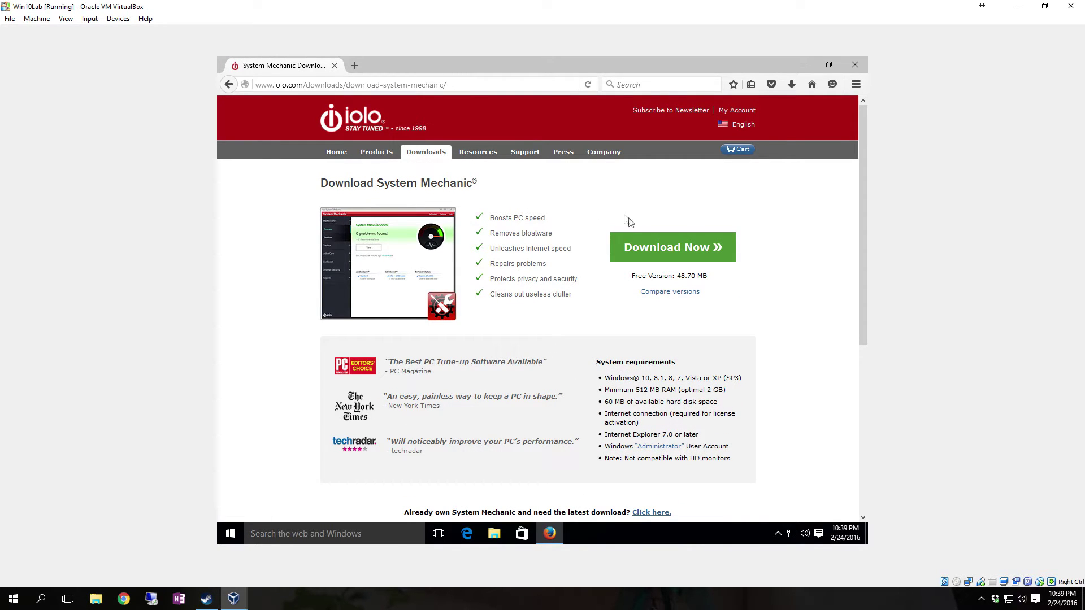
{"action": "left_click", "coordinate": [660, 253]}
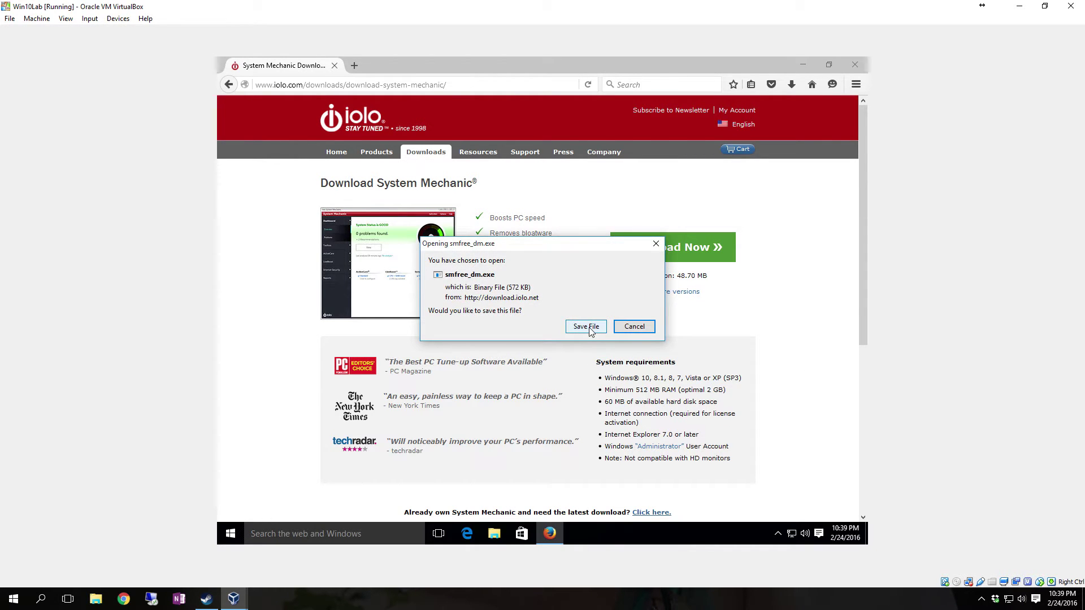
{"action": "left_click", "coordinate": [589, 327]}
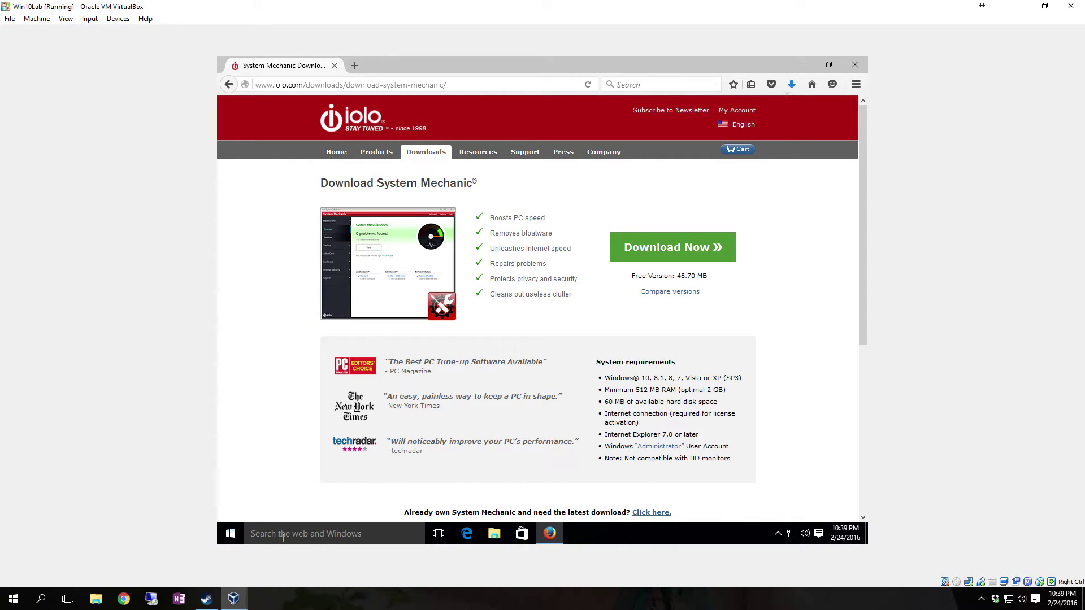
Step: Run smfree_dm.exe from Firefox's downloads, approve the UAC prompt, and close Firefox
{"action": "left_click", "coordinate": [790, 89]}
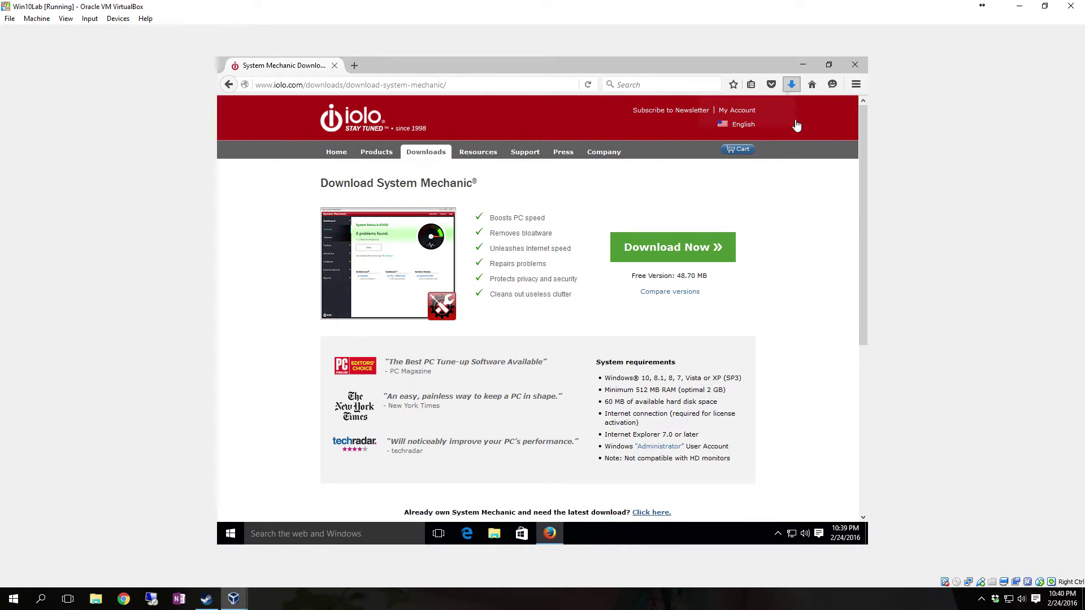
{"action": "left_click", "coordinate": [623, 132]}
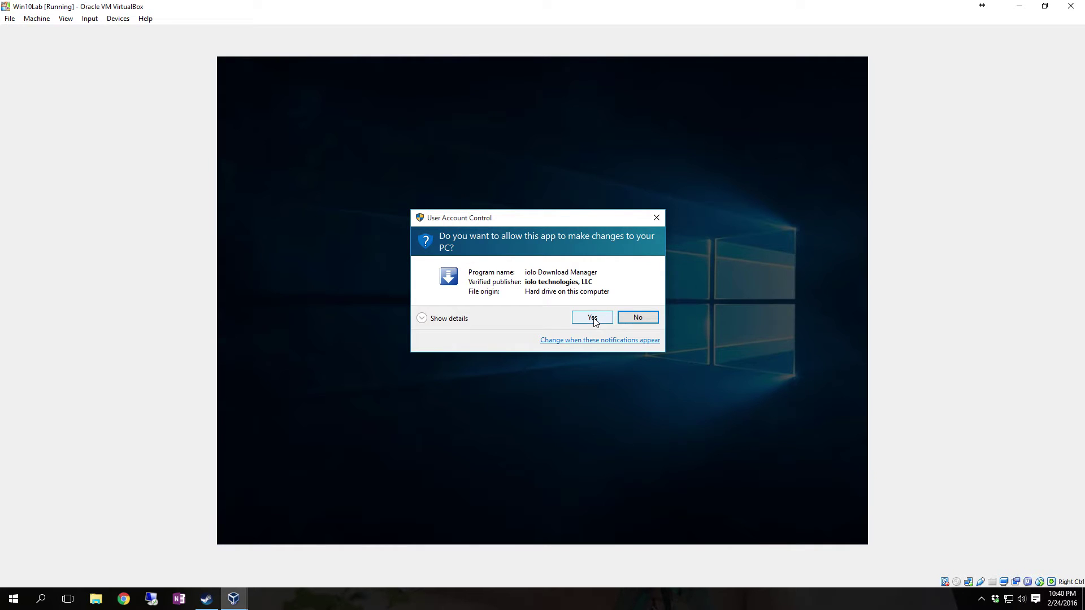
{"action": "left_click", "coordinate": [592, 318]}
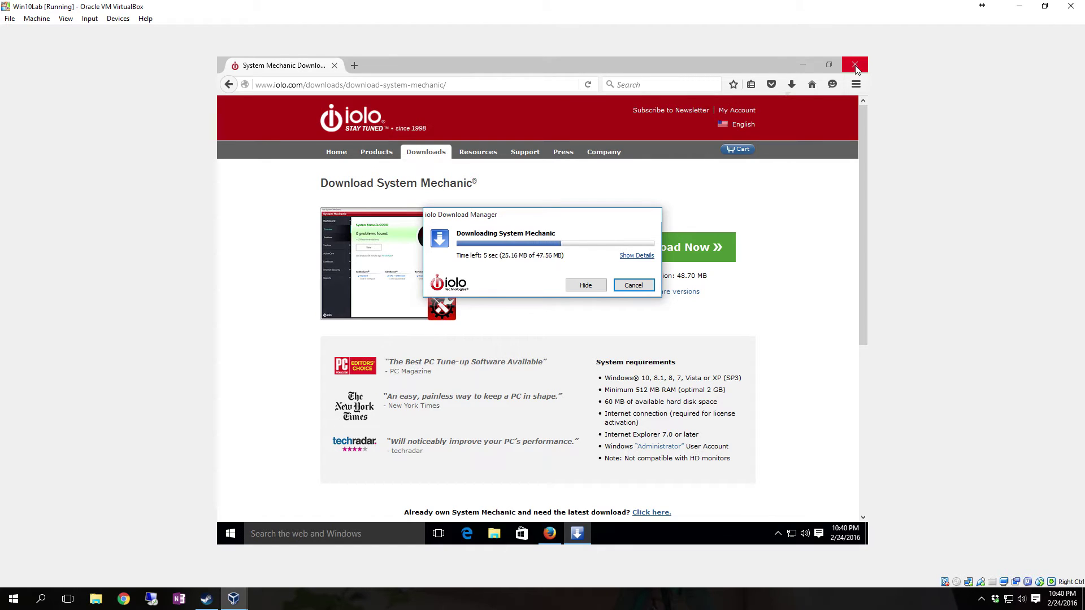
{"action": "left_click", "coordinate": [854, 66]}
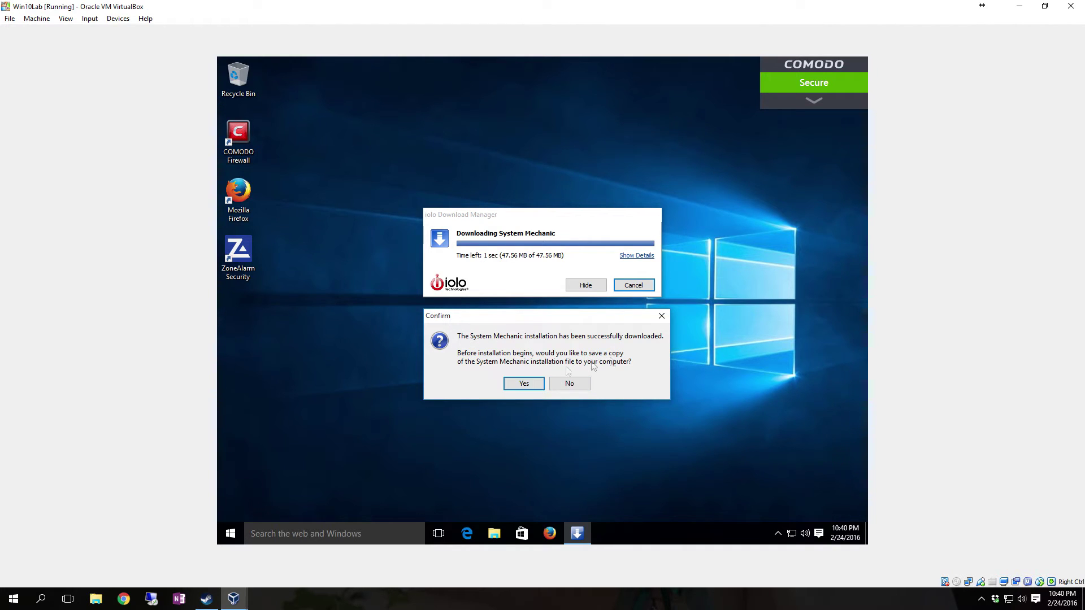
Step: Keep a copy of the installer, saving SystemMechanic.exe into Downloads
{"action": "left_click", "coordinate": [522, 384]}
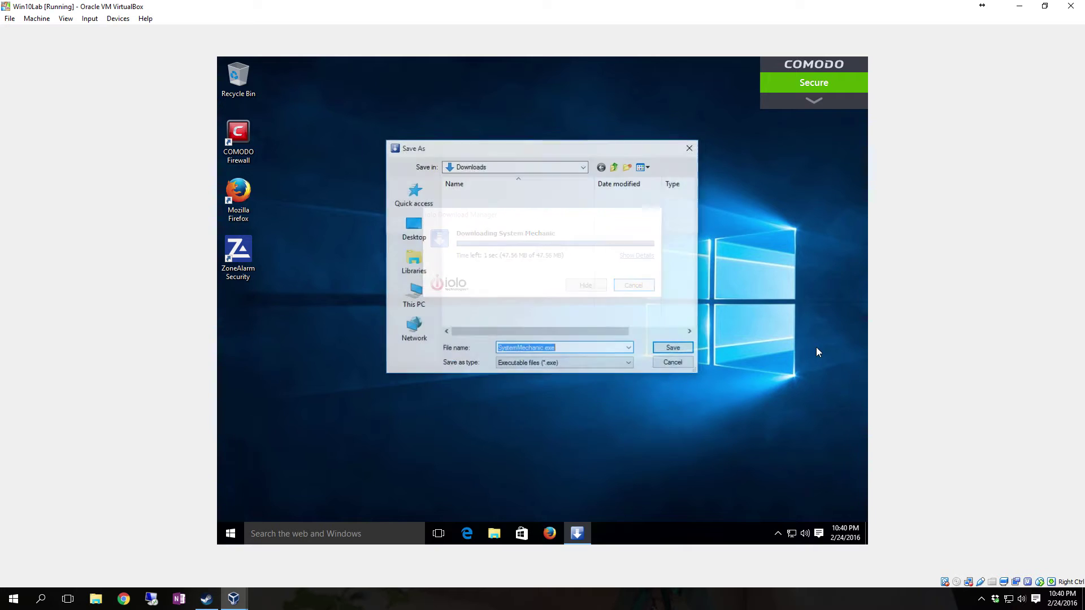
{"action": "left_click", "coordinate": [678, 352]}
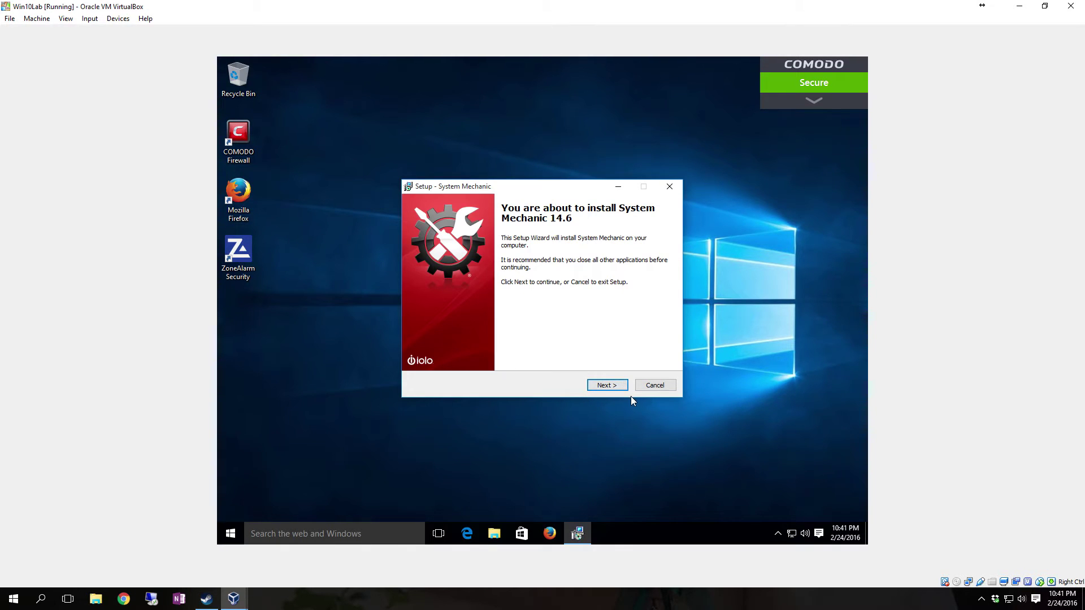
Step: Accept the license, choose the free version, install with typical settings, and finish setup
{"action": "left_click", "coordinate": [608, 385]}
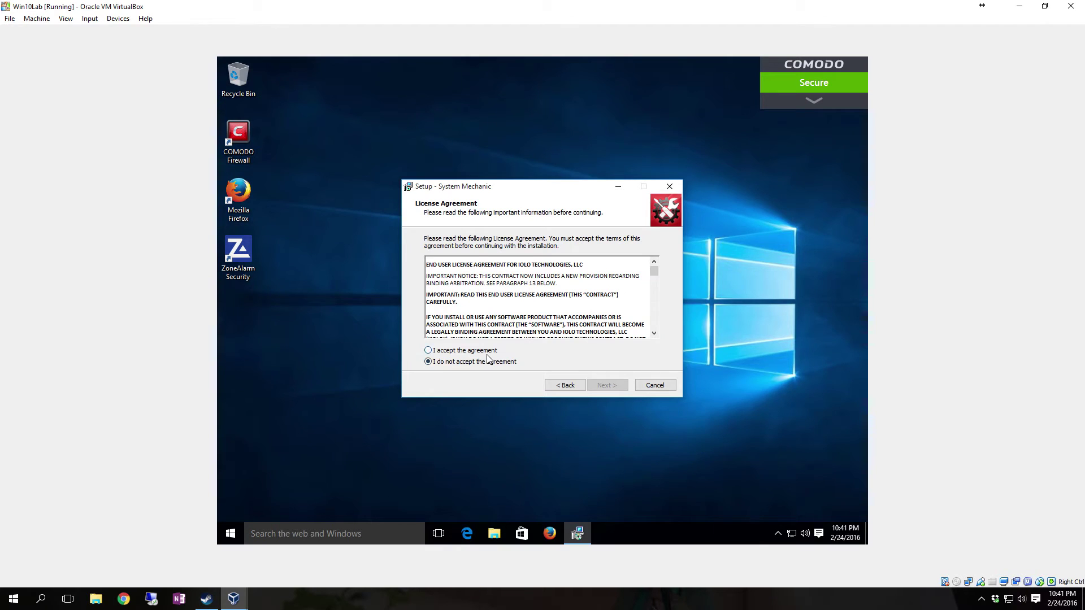
{"action": "left_click", "coordinate": [472, 350]}
{"action": "left_click", "coordinate": [607, 384]}
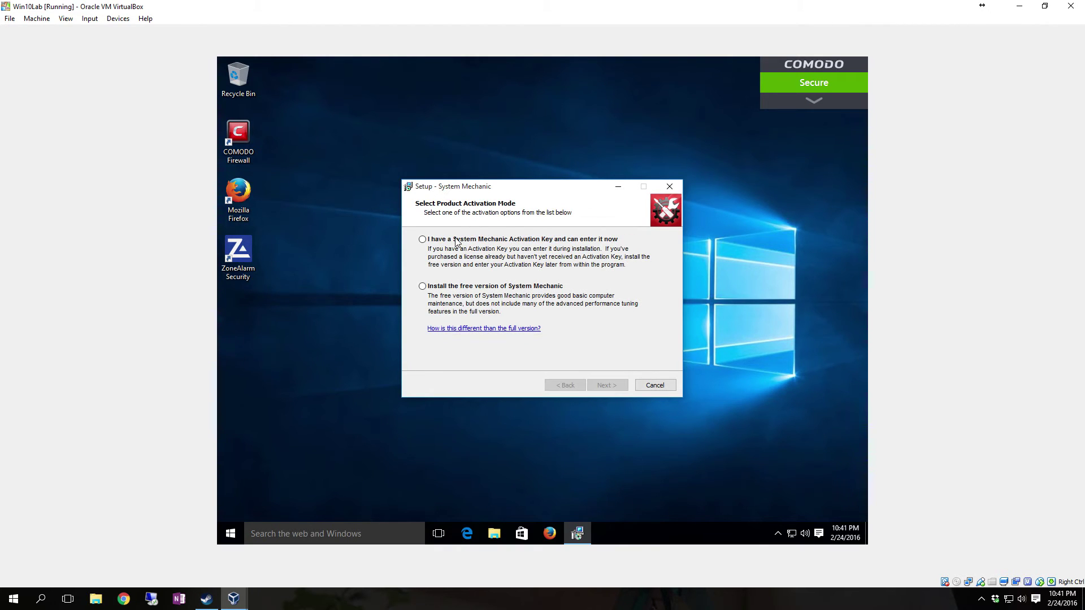
{"action": "left_click", "coordinate": [458, 292]}
{"action": "left_click", "coordinate": [611, 387]}
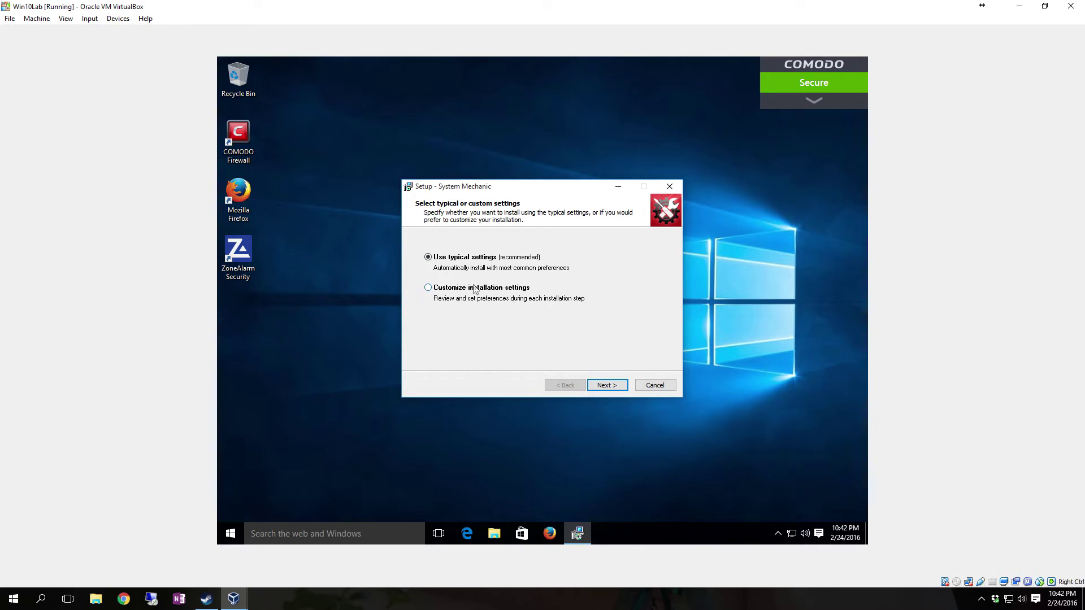
{"action": "left_click", "coordinate": [615, 388]}
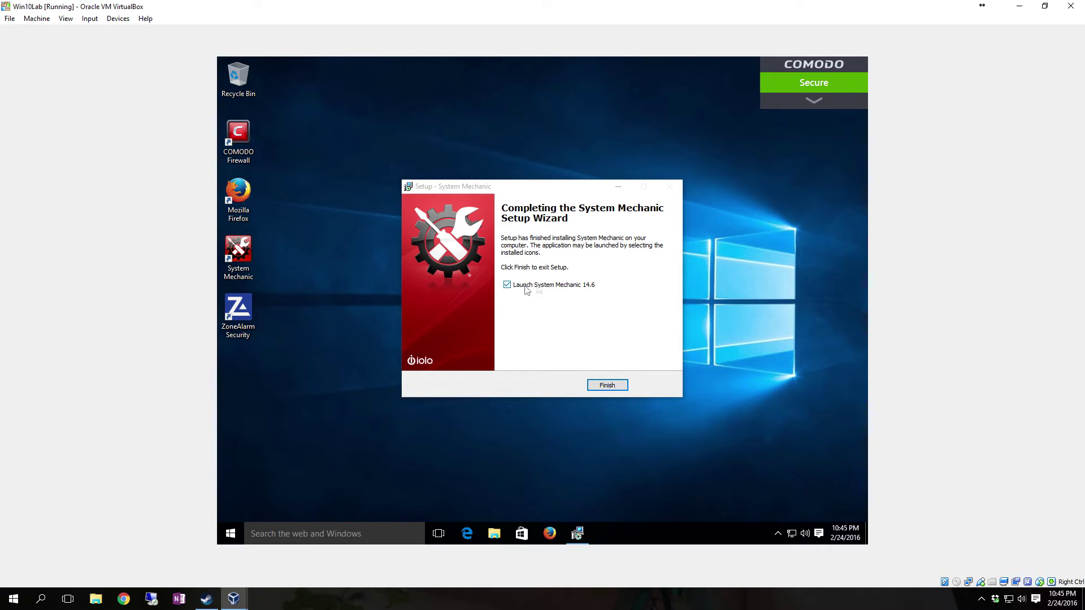
{"action": "left_click", "coordinate": [625, 386]}
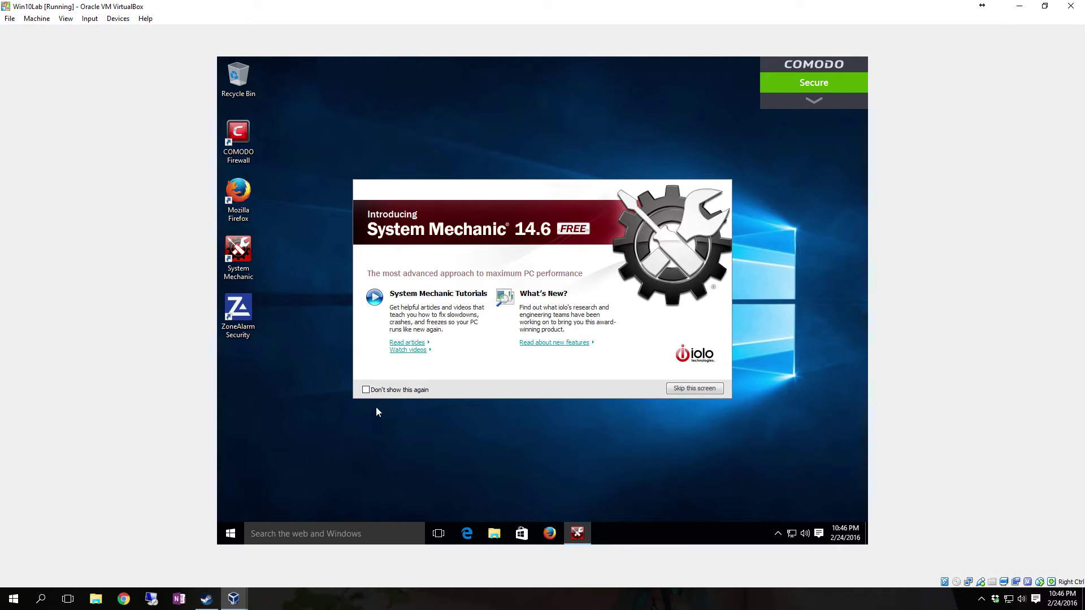
Step: Skip the Introducing System Mechanic screen with Don't show this again left checked
{"action": "left_click", "coordinate": [694, 389]}
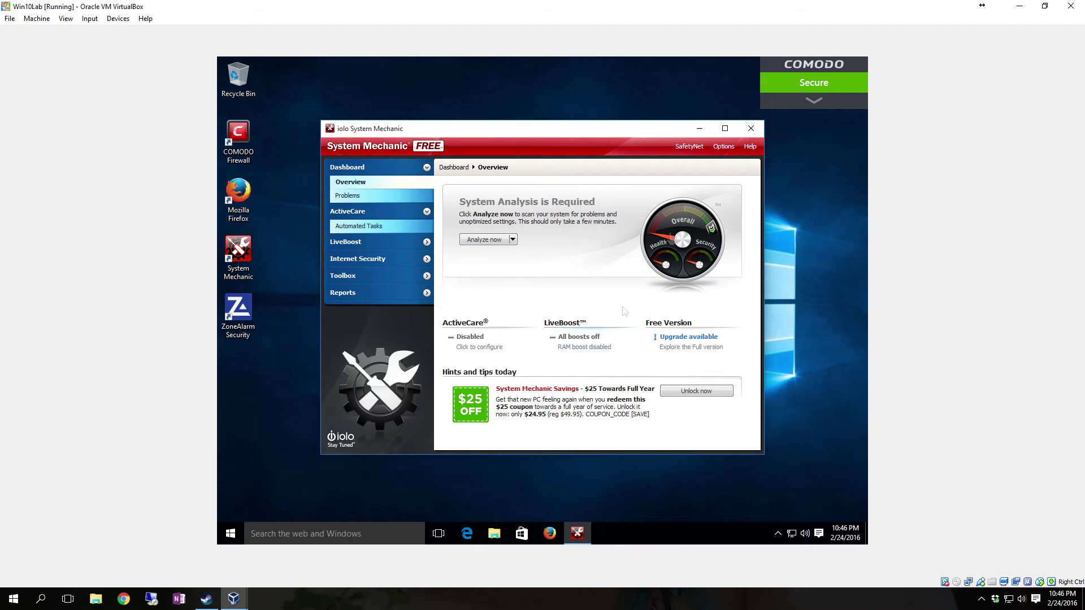
Step: Look over the upgrade offer, free-versus-full comparison and license key form, then dismiss them
{"action": "left_click", "coordinate": [722, 146]}
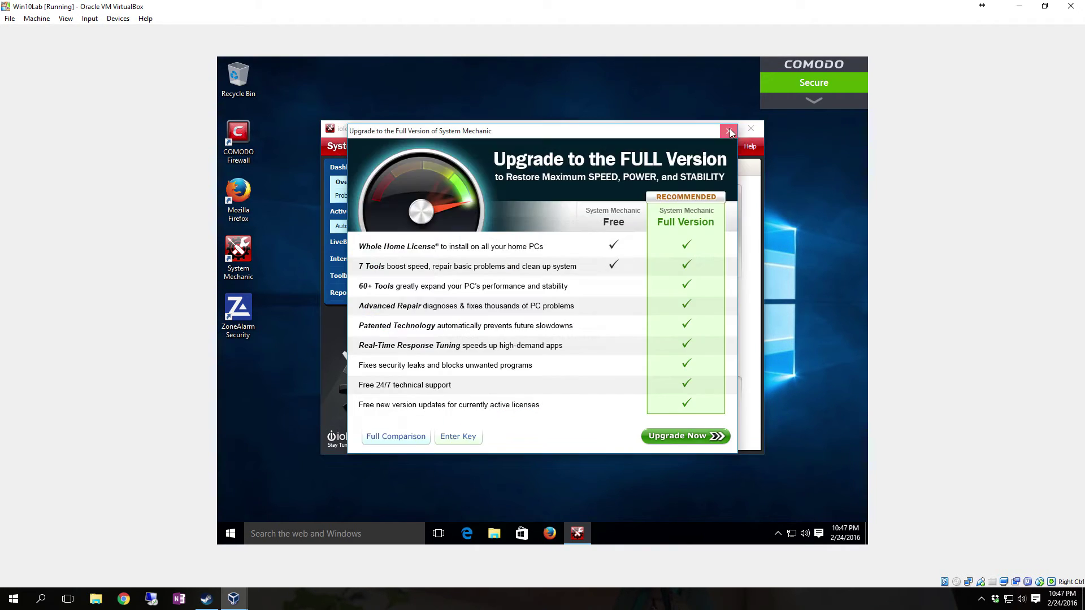
{"action": "left_click", "coordinate": [728, 131]}
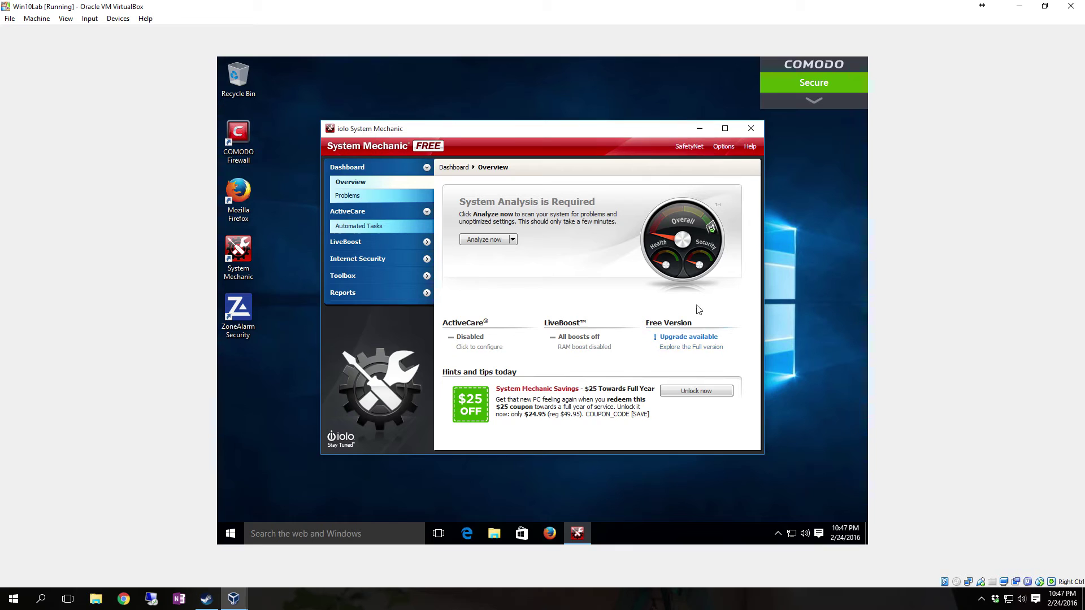
{"action": "left_click", "coordinate": [688, 345]}
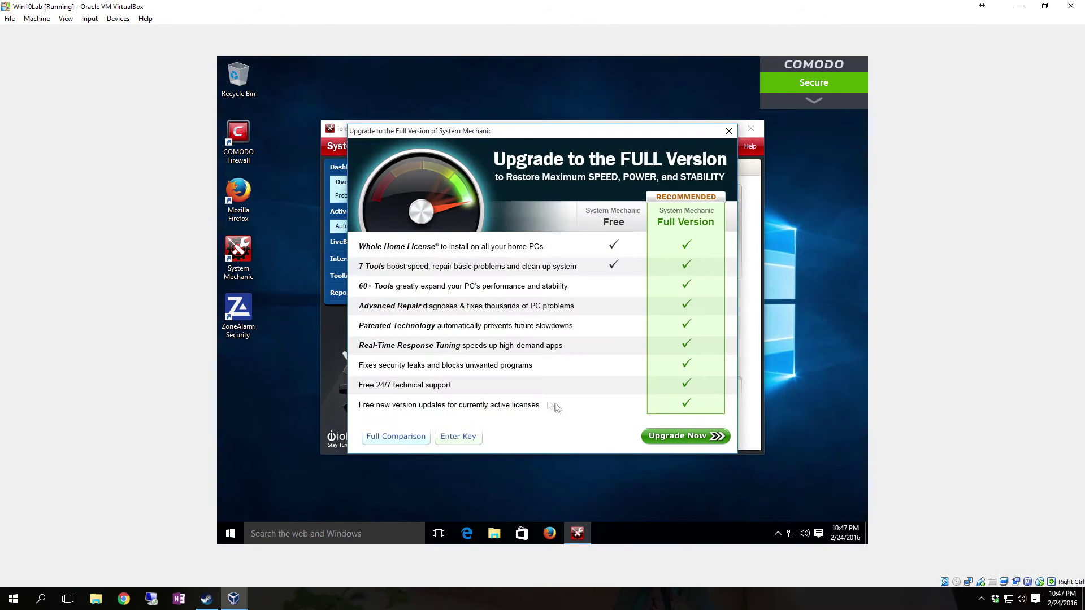
{"action": "left_click", "coordinate": [449, 443]}
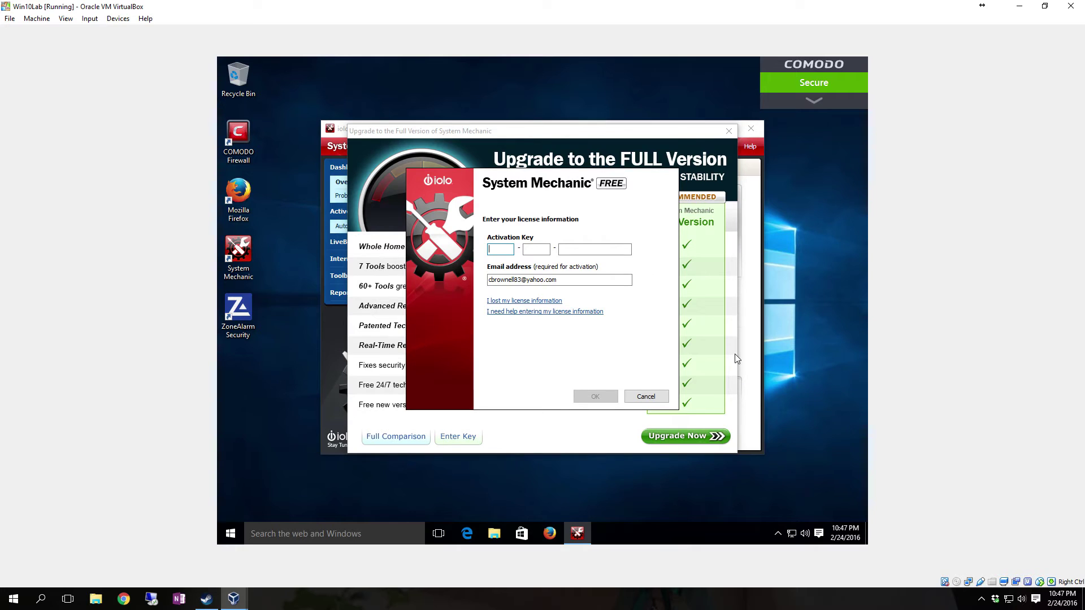
{"action": "key", "text": "Escape"}
{"action": "key", "text": "Escape"}
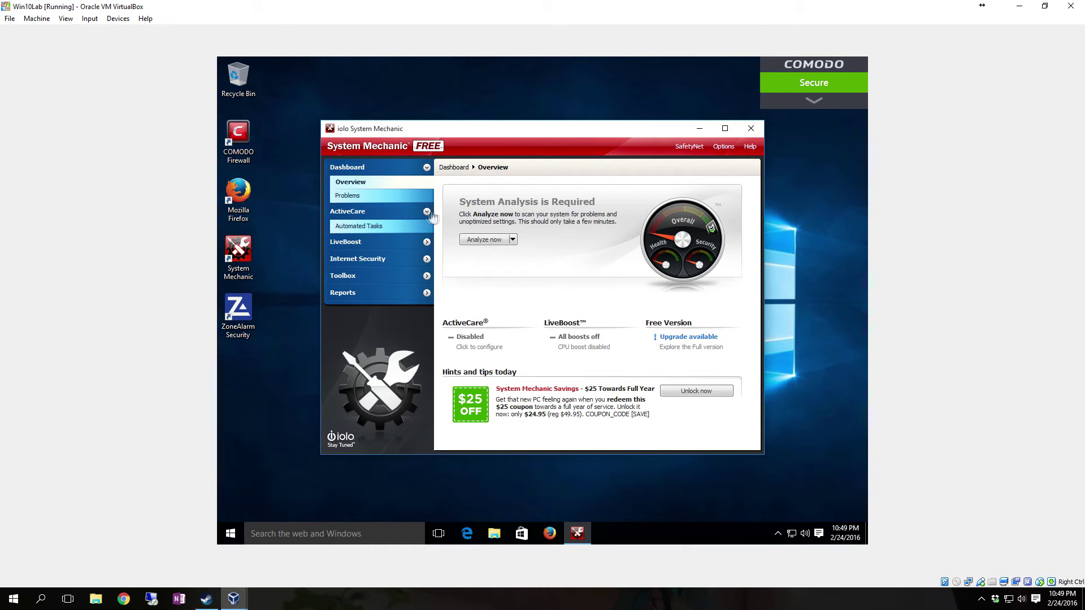
Step: Visit the Dashboard Problems page, then go to ActiveCare's Automated Tasks page
{"action": "left_click", "coordinate": [378, 167]}
{"action": "left_click", "coordinate": [415, 168]}
{"action": "left_click", "coordinate": [371, 196]}
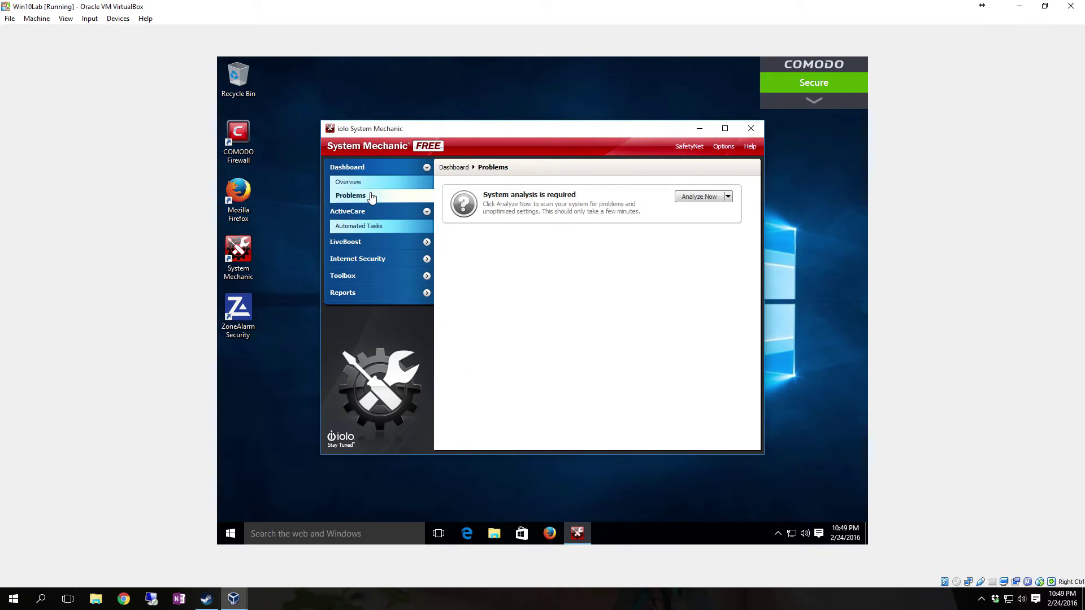
{"action": "left_click", "coordinate": [373, 182]}
{"action": "left_click", "coordinate": [426, 168]}
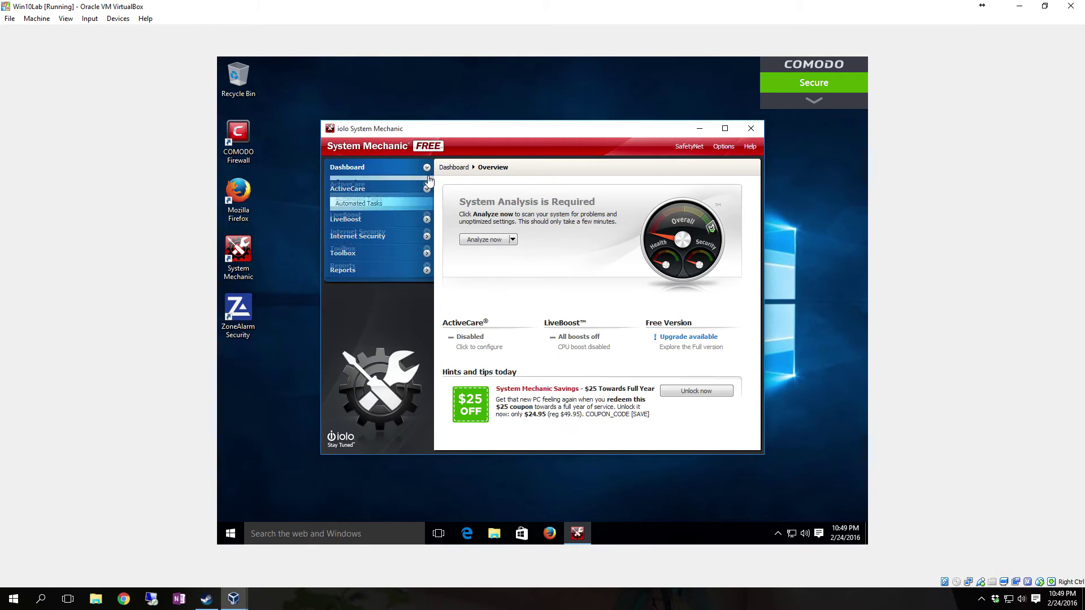
{"action": "left_click", "coordinate": [428, 184]}
{"action": "left_click", "coordinate": [427, 185]}
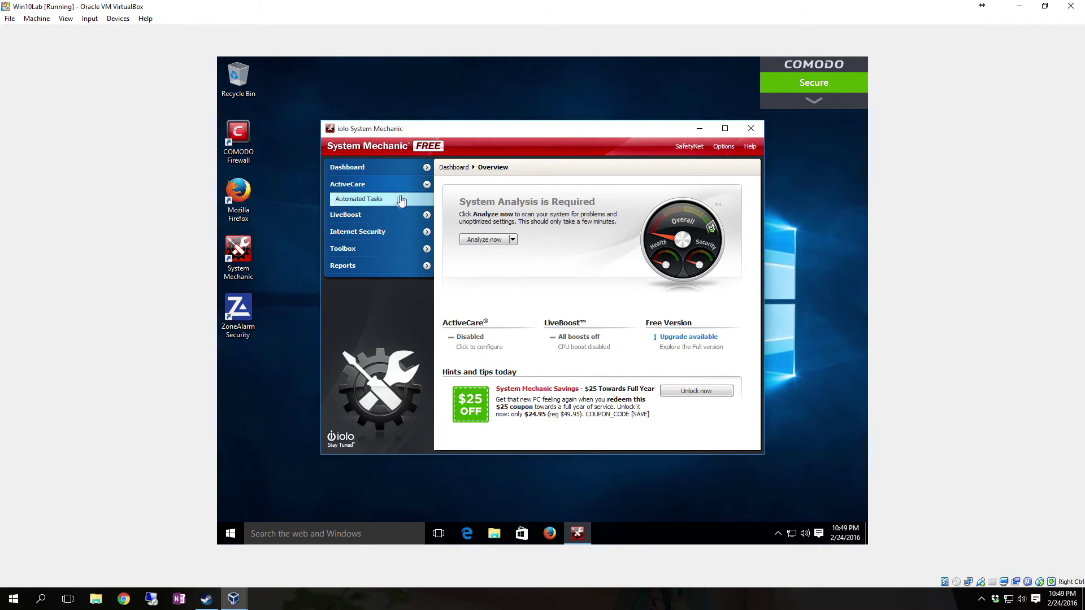
{"action": "left_click", "coordinate": [372, 201]}
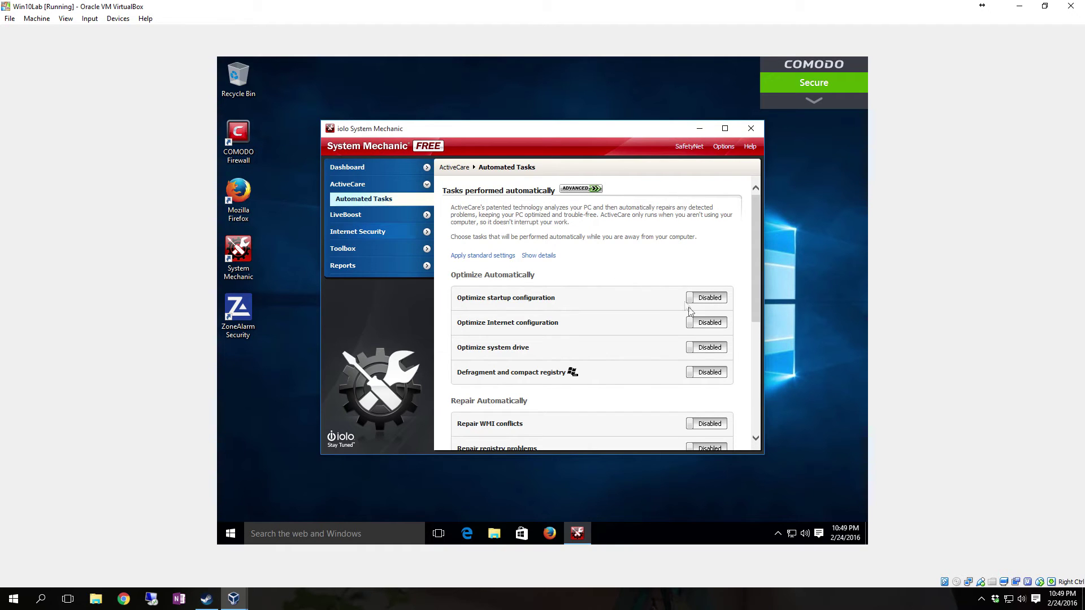
Step: Try enabling five automated tasks, closing each upgrade prompt, then expand LiveBoost
{"action": "left_click", "coordinate": [708, 298]}
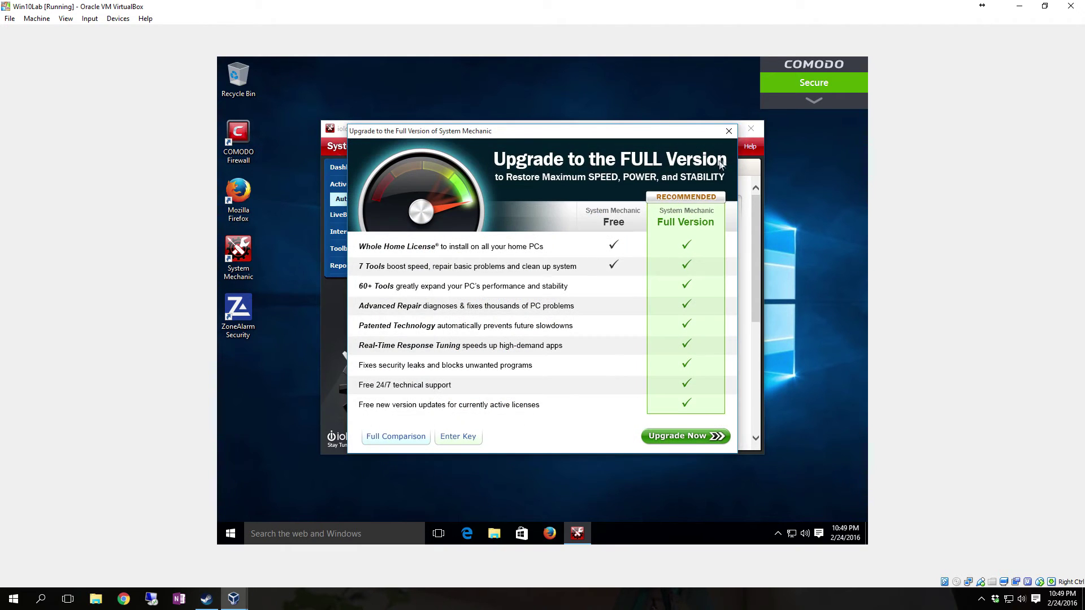
{"action": "left_click", "coordinate": [728, 131]}
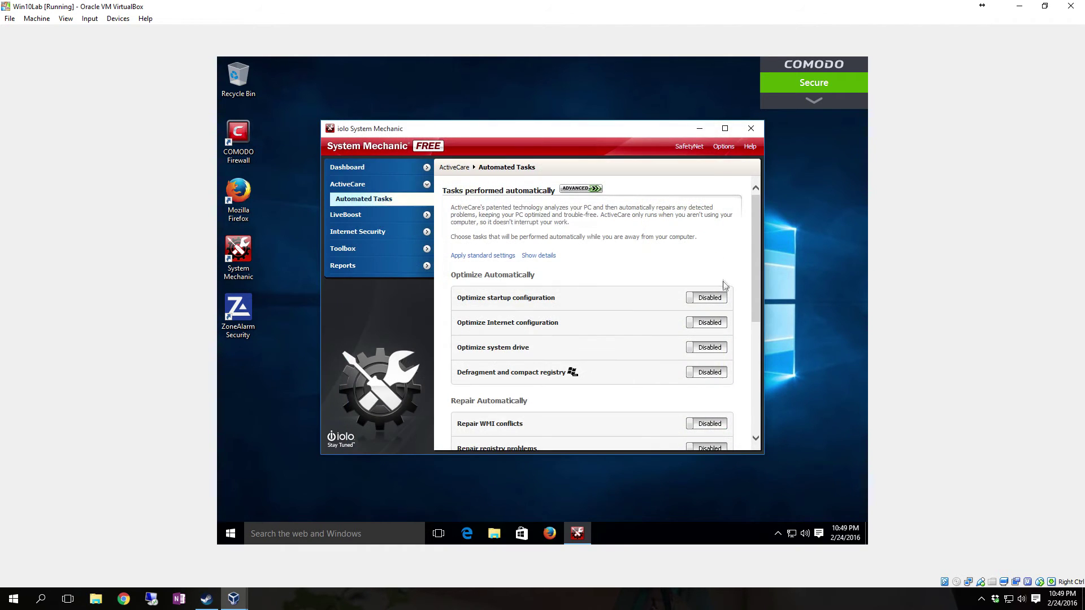
{"action": "left_click", "coordinate": [707, 323]}
{"action": "left_click", "coordinate": [728, 131]}
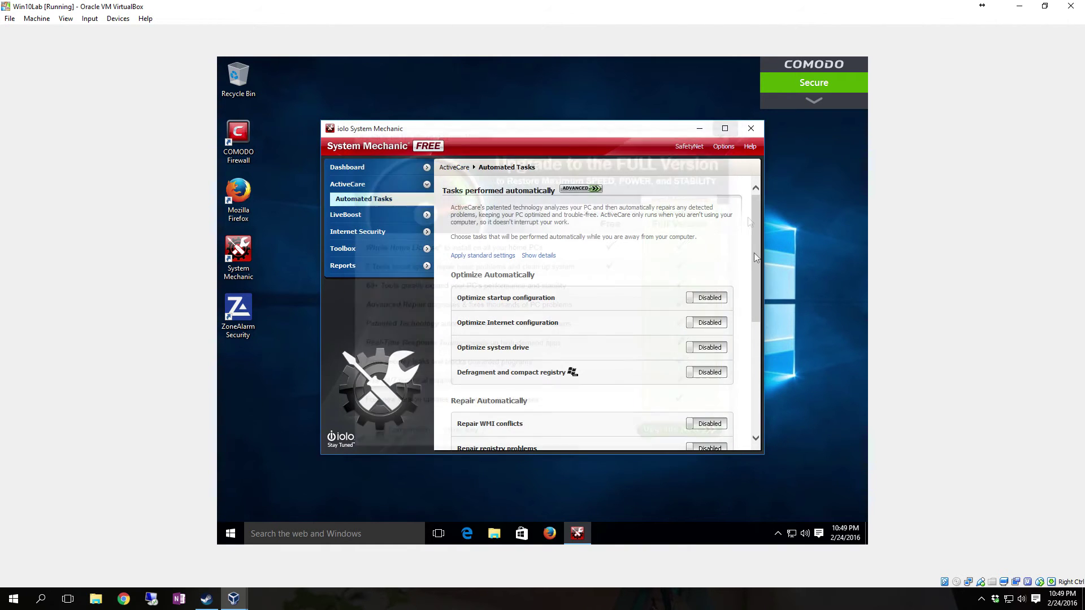
{"action": "left_click", "coordinate": [709, 347]}
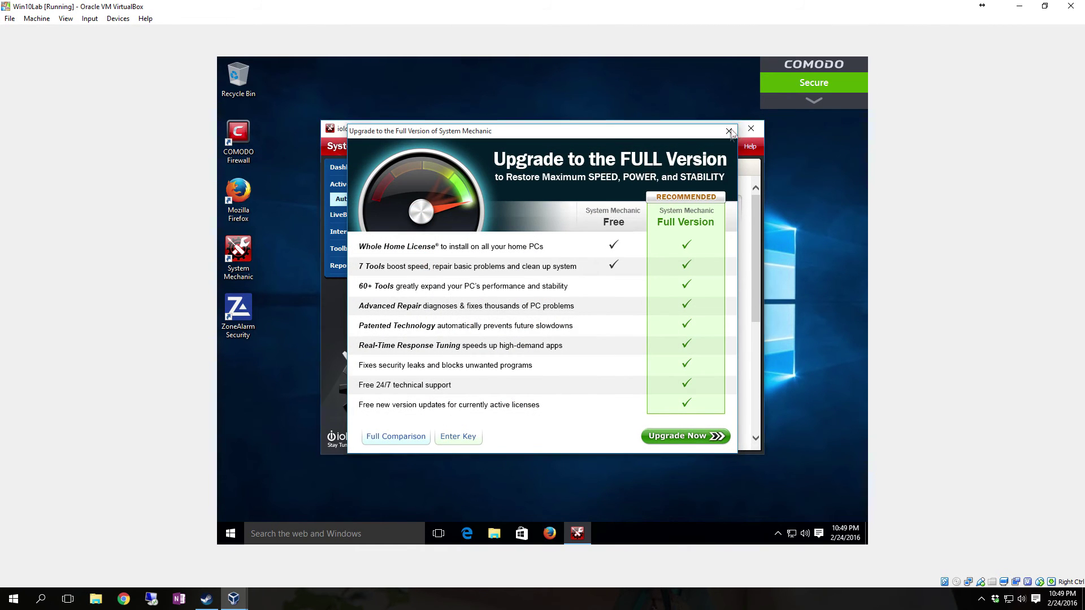
{"action": "left_click", "coordinate": [728, 130]}
{"action": "scroll", "coordinate": [650, 362], "scroll_direction": "down", "scroll_amount": 5}
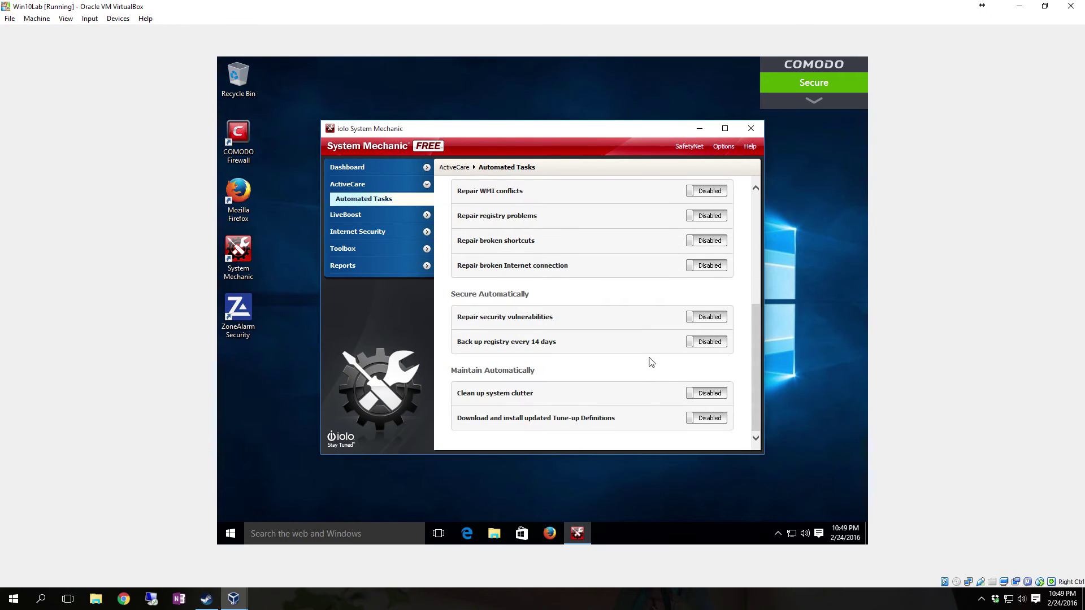
{"action": "left_click", "coordinate": [709, 322]}
{"action": "left_click", "coordinate": [728, 131]}
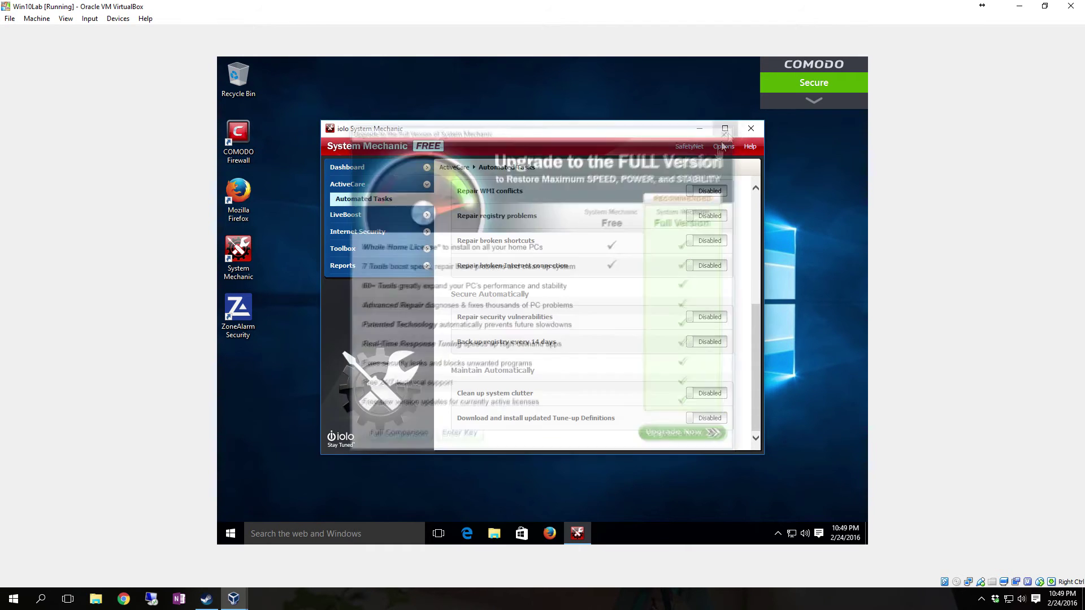
{"action": "left_click", "coordinate": [710, 418]}
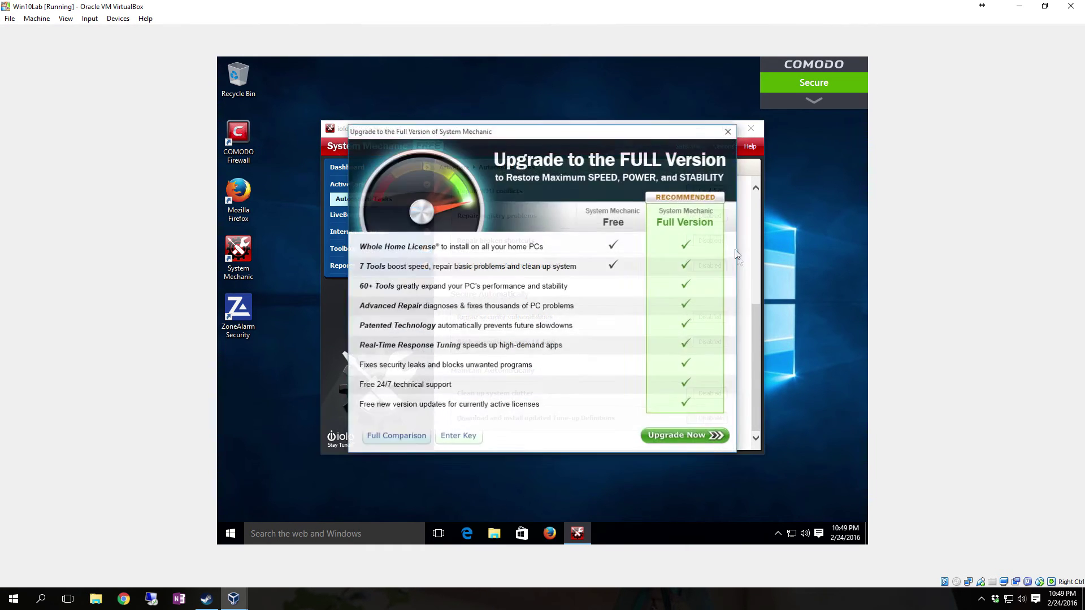
{"action": "left_click", "coordinate": [728, 132]}
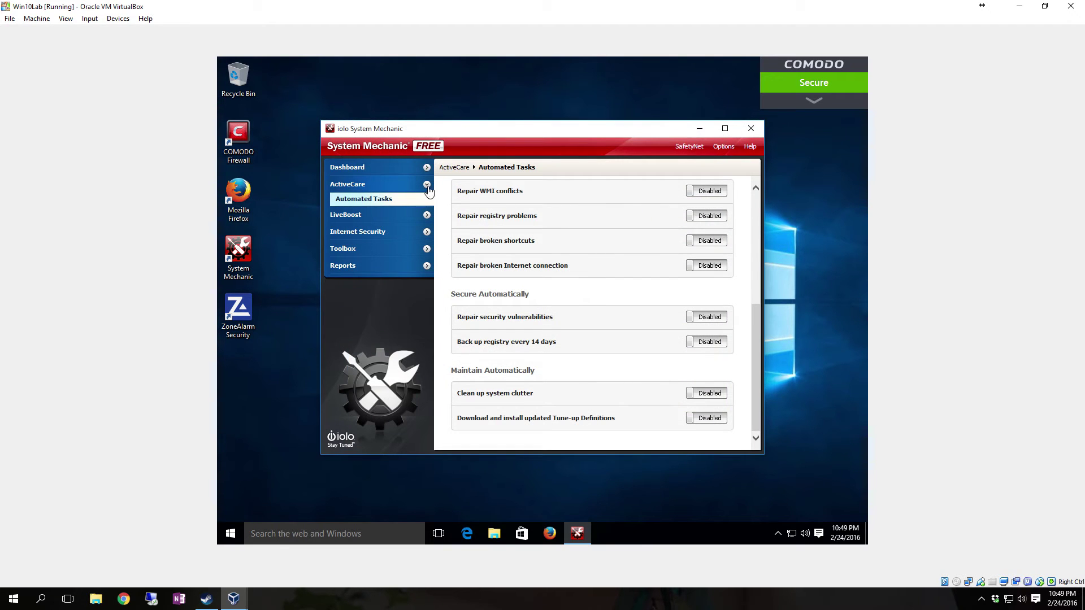
{"action": "left_click", "coordinate": [427, 187]}
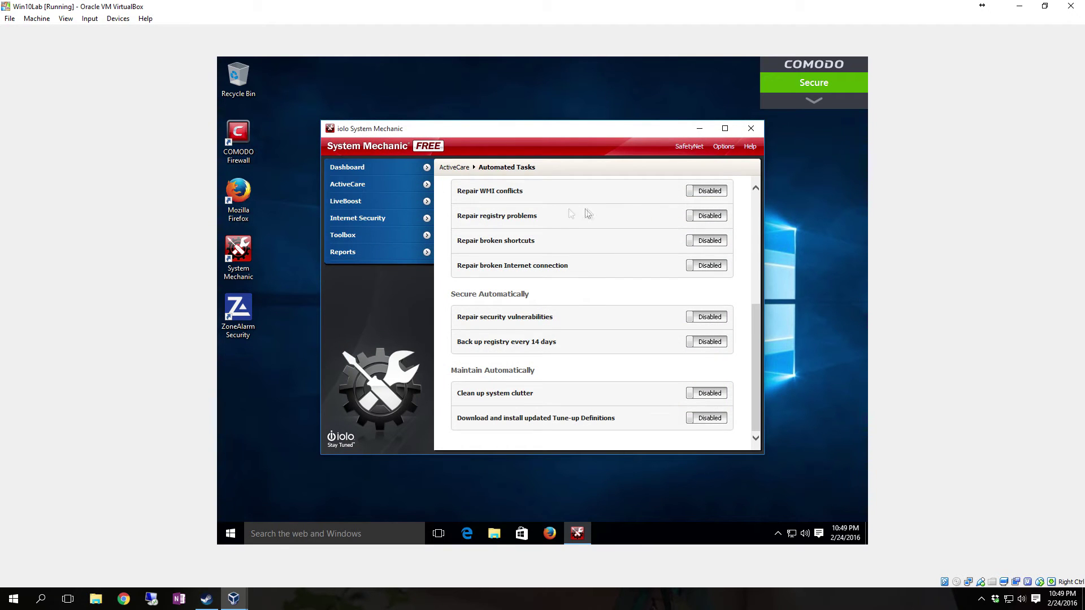
{"action": "left_click", "coordinate": [426, 202]}
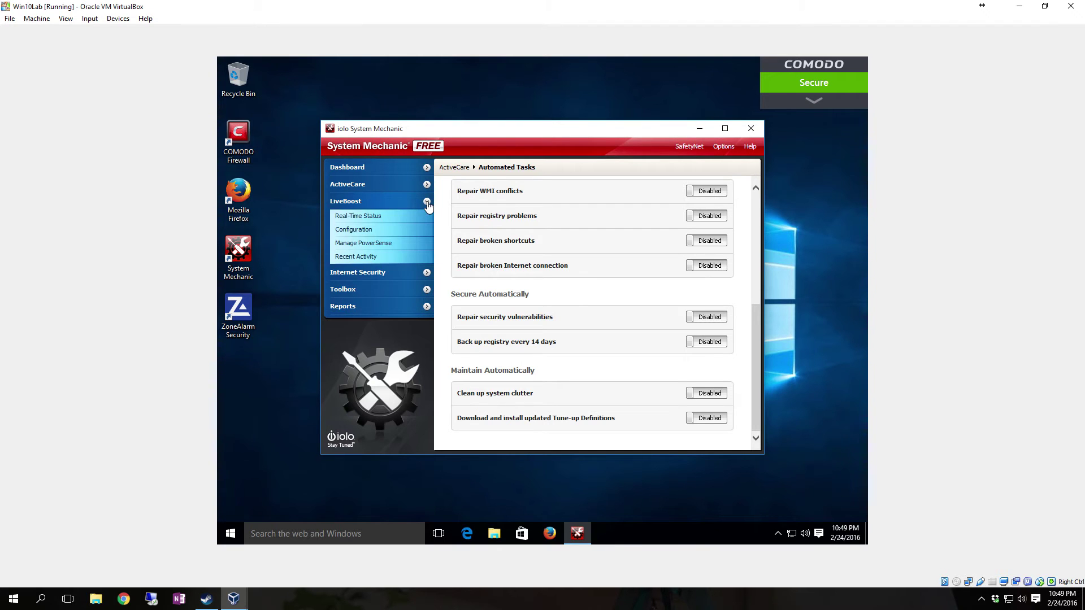
Step: Open LiveBoost Real-Time Status and try turning on OptiCore, dismissing the upgrade prompt
{"action": "left_click", "coordinate": [357, 217]}
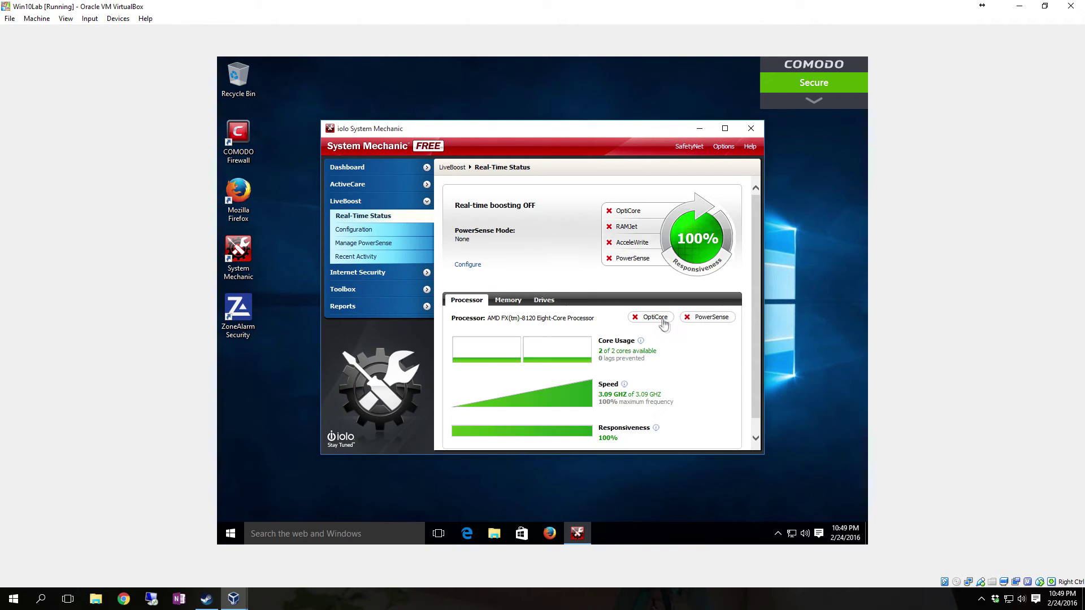
{"action": "left_click", "coordinate": [661, 323]}
{"action": "left_click", "coordinate": [729, 131]}
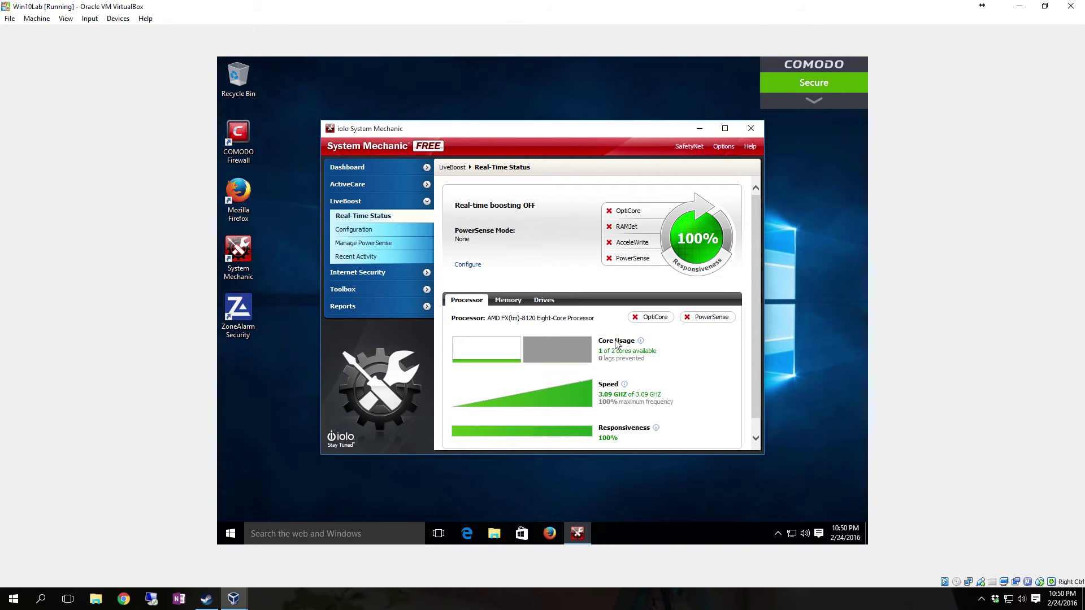
Step: Check the Memory, Drives and Processor details, then collapse LiveBoost
{"action": "left_click", "coordinate": [508, 303]}
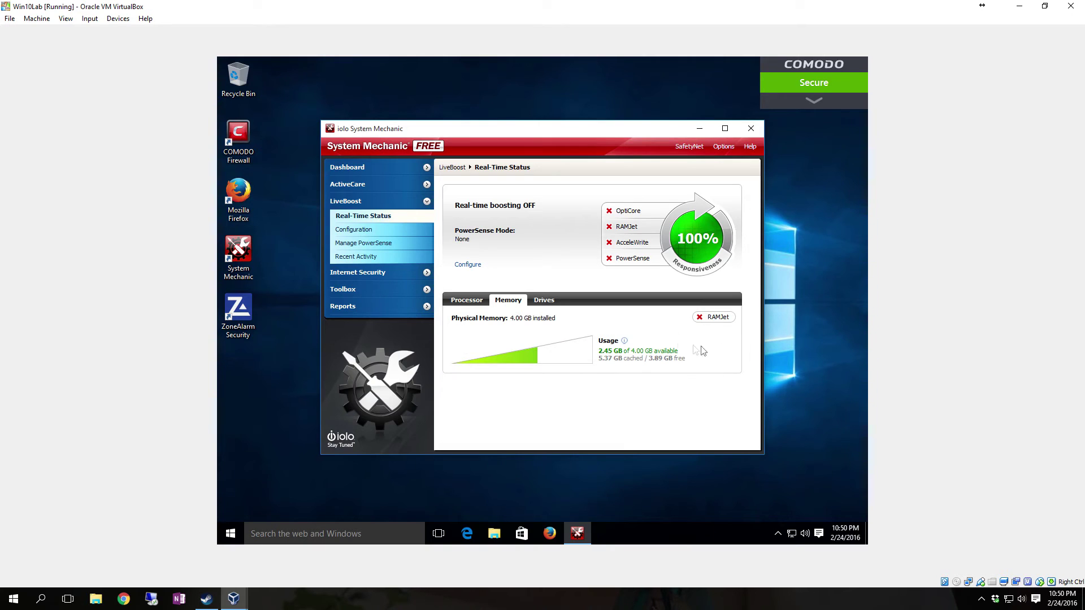
{"action": "left_click", "coordinate": [546, 301]}
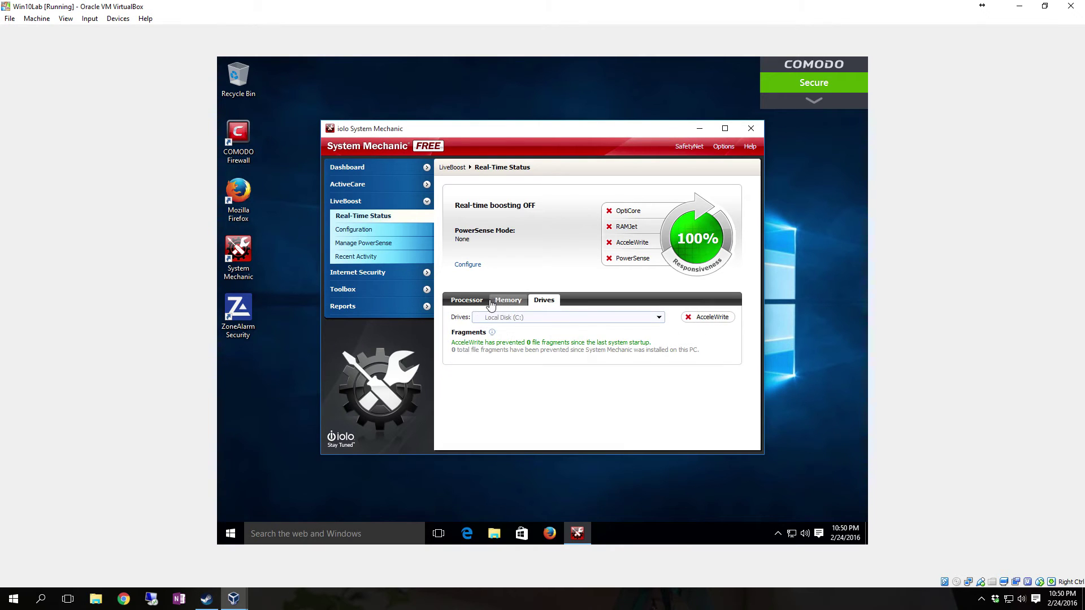
{"action": "left_click", "coordinate": [467, 301]}
{"action": "left_click", "coordinate": [501, 302]}
{"action": "left_click", "coordinate": [466, 301]}
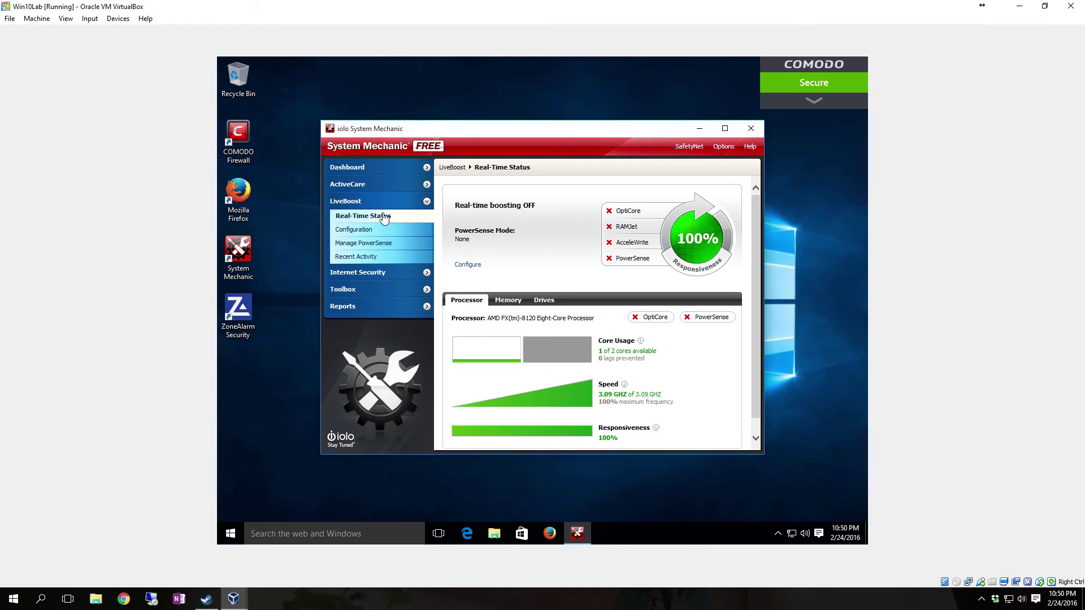
{"action": "left_click", "coordinate": [427, 203]}
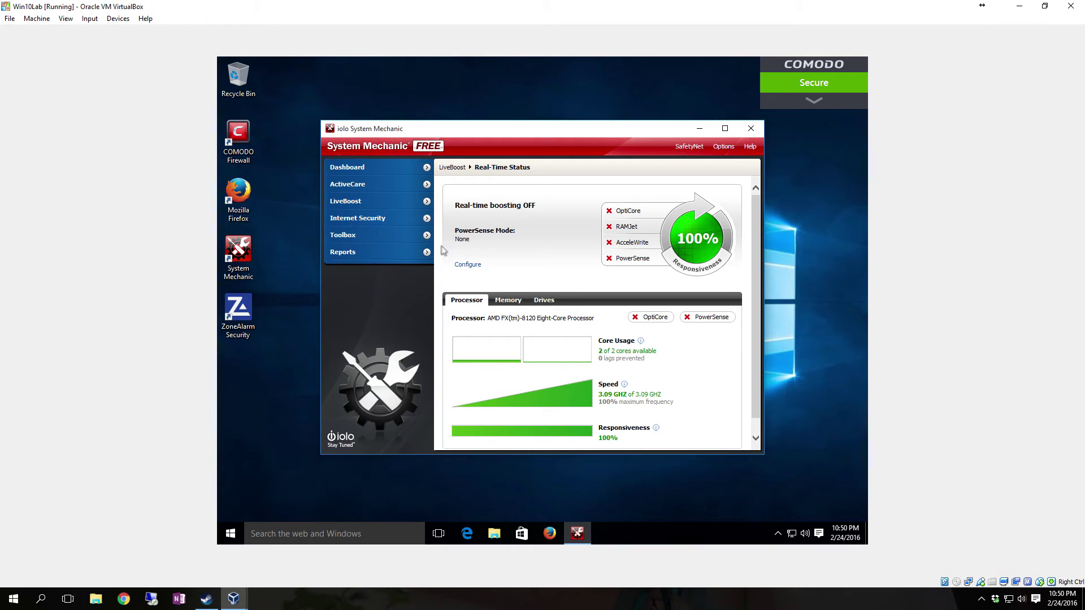
Step: Review the Internet Security Anti-malware options, ending on the Firewall page showing ZoneAlarm Free Firewall
{"action": "left_click", "coordinate": [428, 220]}
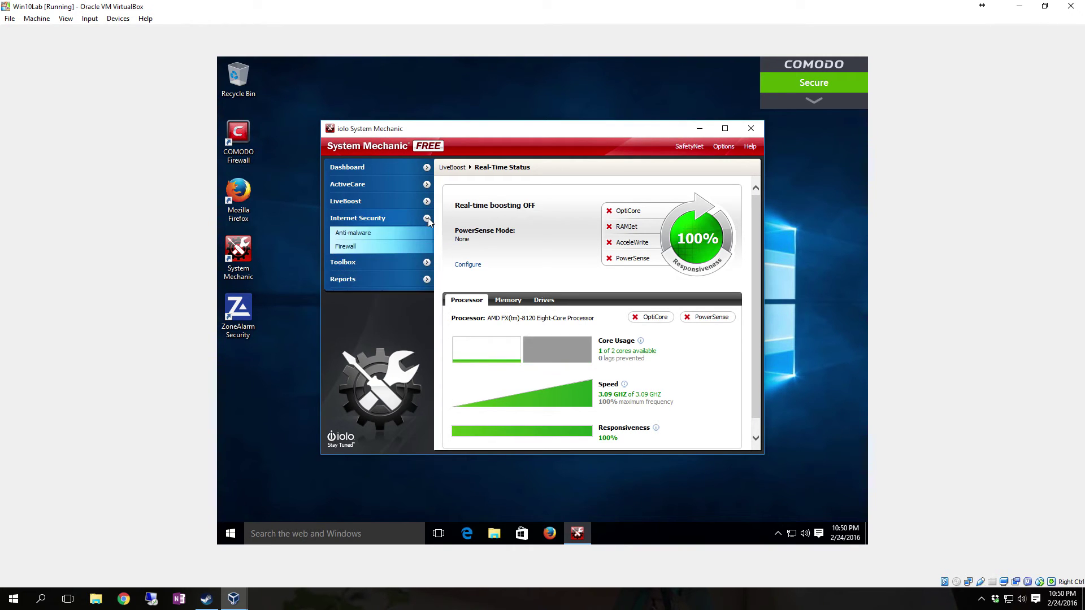
{"action": "left_click", "coordinate": [378, 235]}
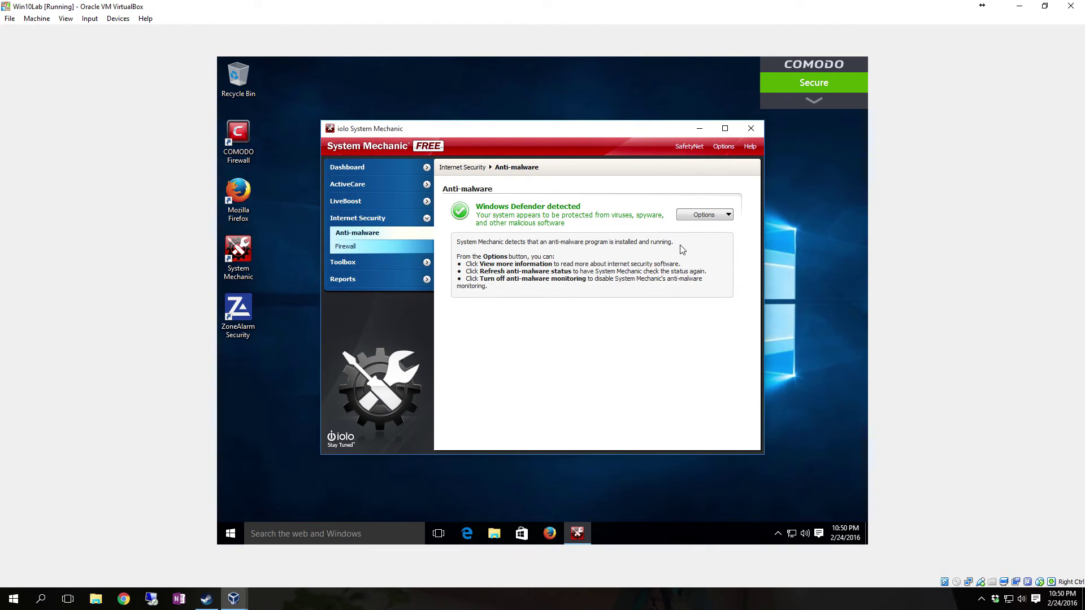
{"action": "left_click", "coordinate": [390, 246]}
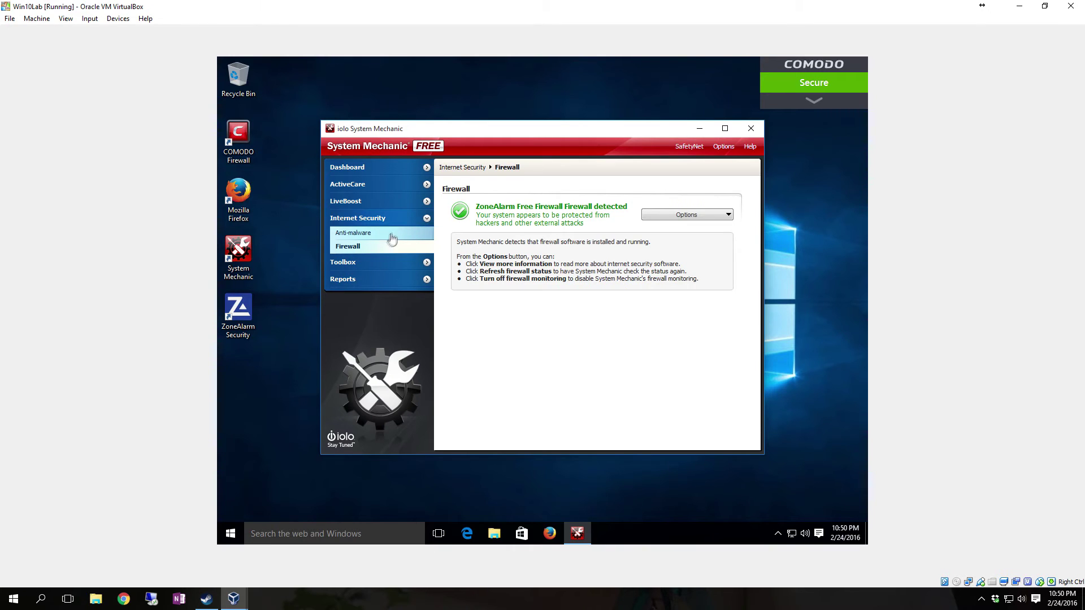
{"action": "left_click", "coordinate": [393, 238]}
{"action": "left_click", "coordinate": [729, 216]}
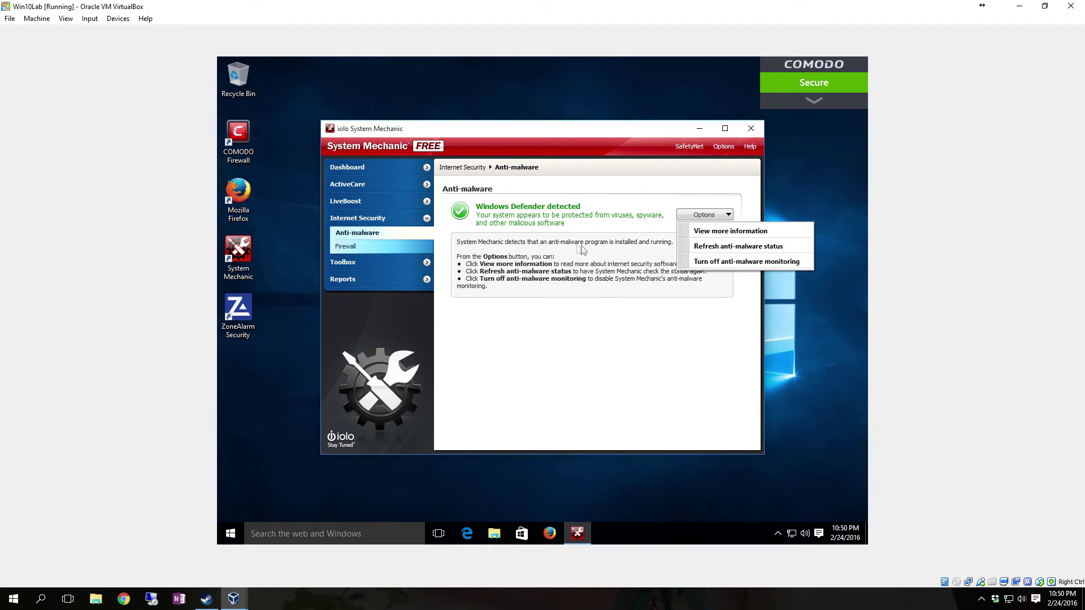
{"action": "left_click", "coordinate": [396, 246]}
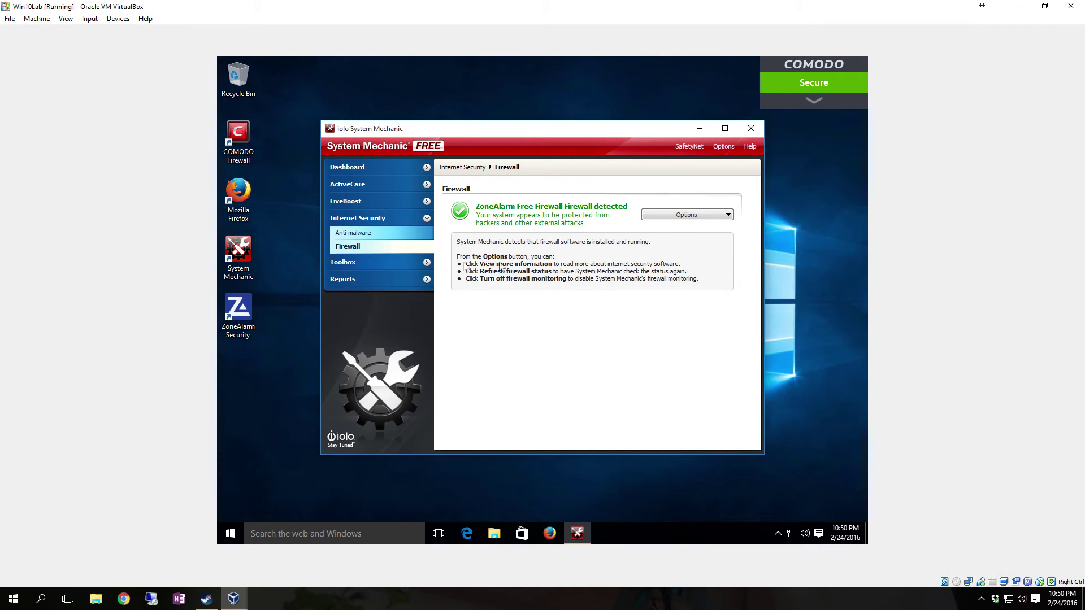
Step: Browse the Toolbox All-in-one Tools list, then expand Reports and Dashboard in the sidebar
{"action": "left_click", "coordinate": [410, 268]}
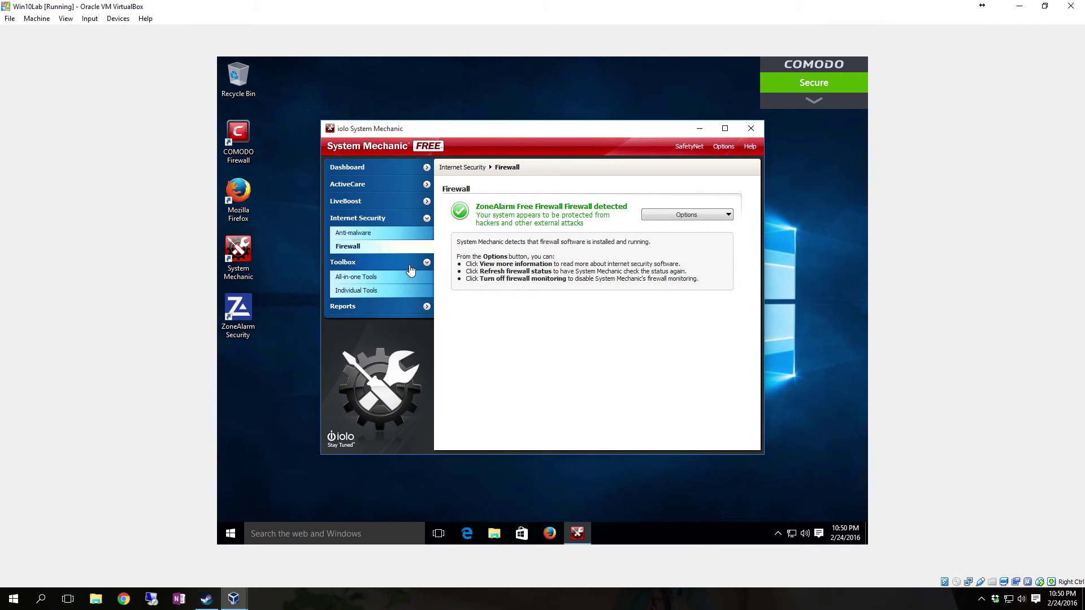
{"action": "left_click", "coordinate": [377, 278]}
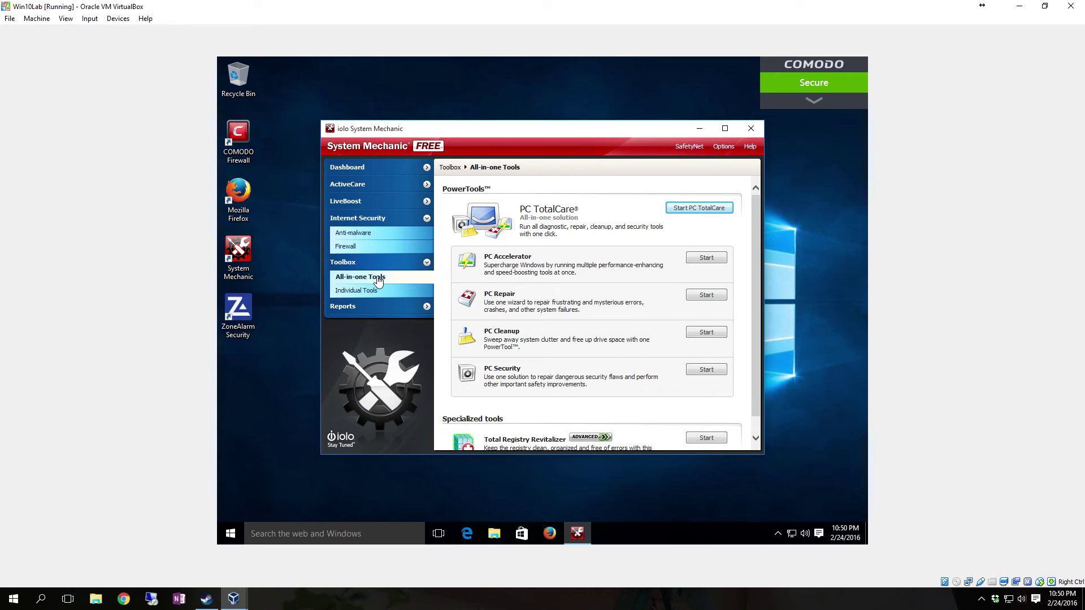
{"action": "scroll", "coordinate": [685, 325], "scroll_direction": "down", "scroll_amount": 1}
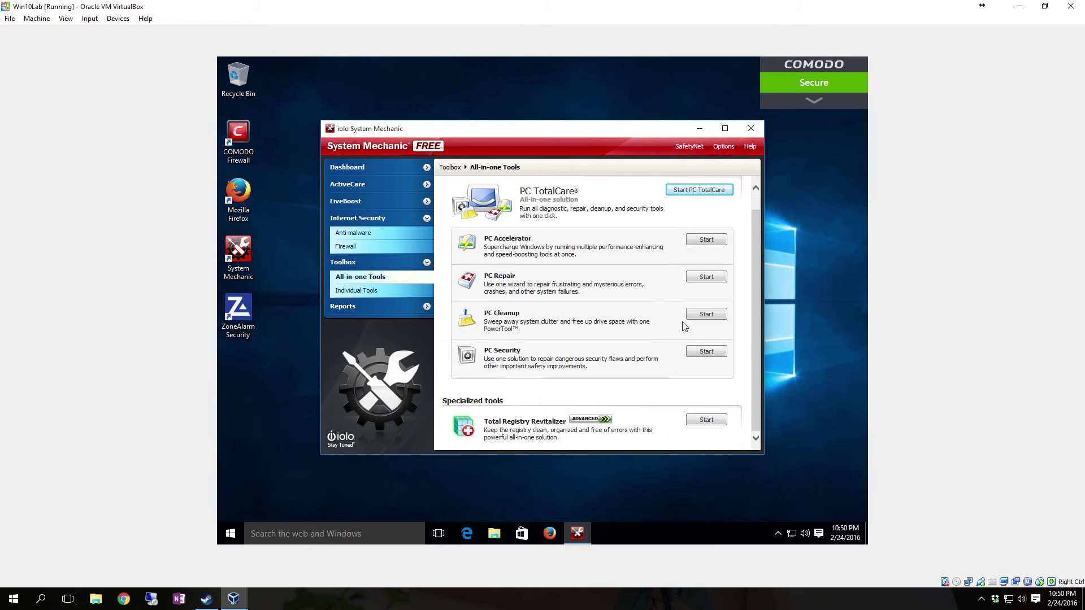
{"action": "scroll", "coordinate": [683, 321], "scroll_direction": "up", "scroll_amount": 1}
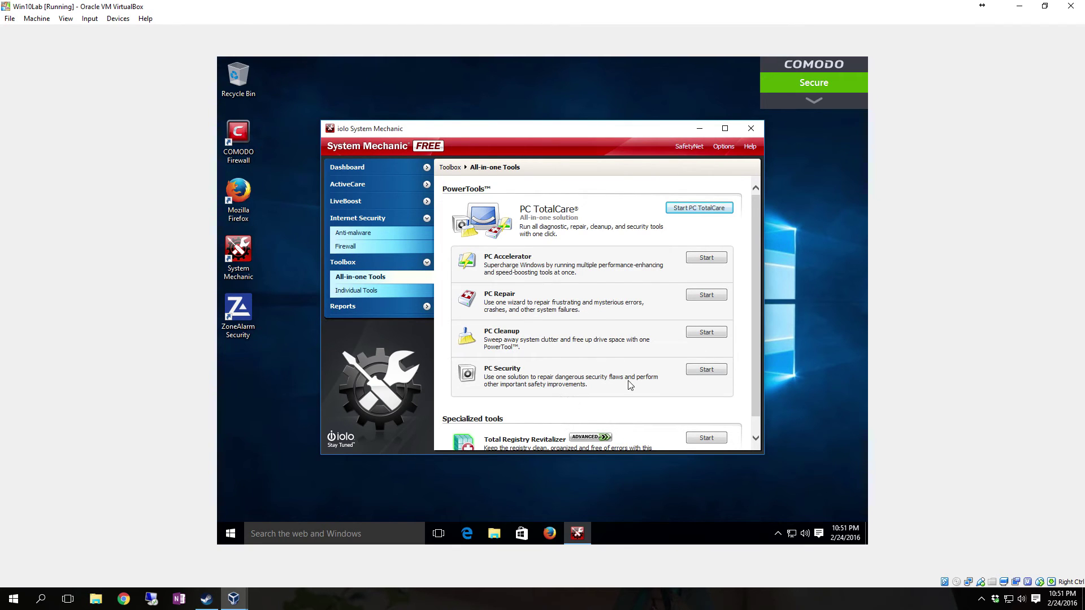
{"action": "scroll", "coordinate": [630, 384], "scroll_direction": "down", "scroll_amount": 1}
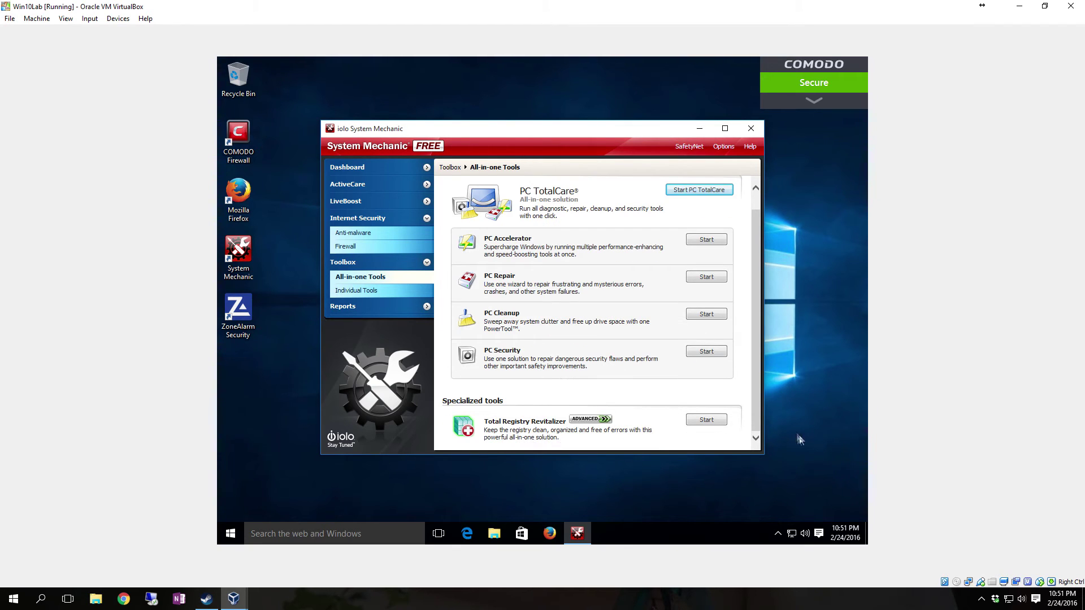
{"action": "left_click", "coordinate": [372, 310]}
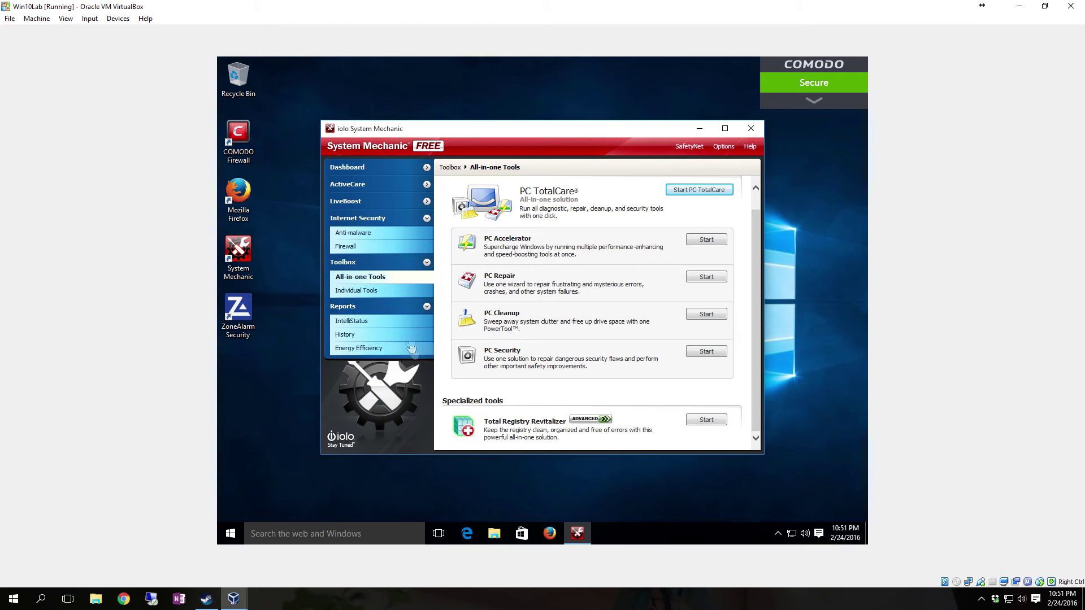
{"action": "left_click", "coordinate": [370, 168]}
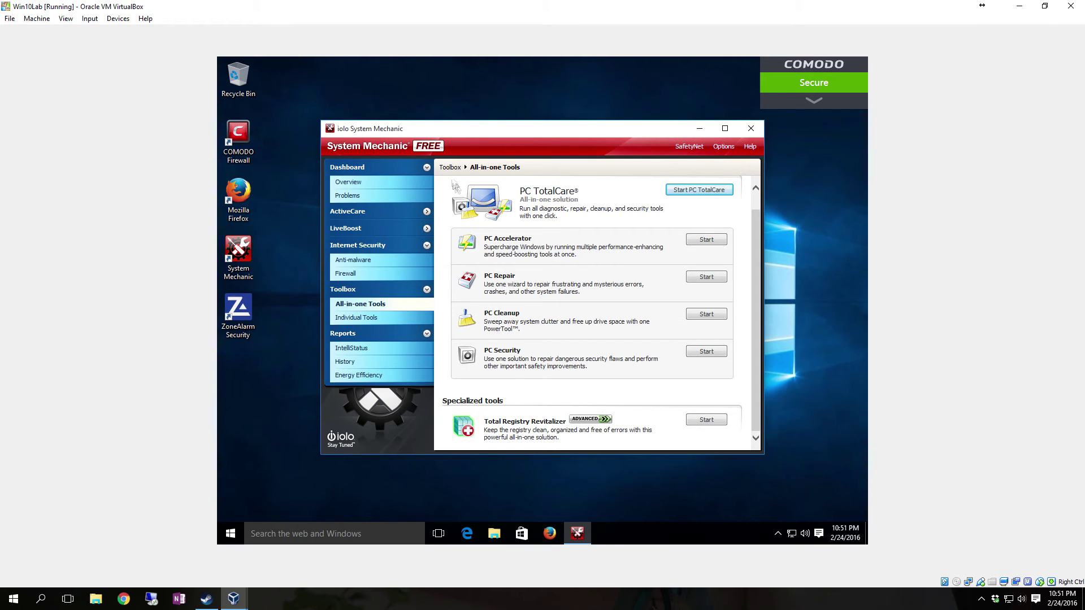
Step: Run a Perform Deep Analysis from the Dashboard Overview and open the 4 detected problems
{"action": "left_click", "coordinate": [392, 183]}
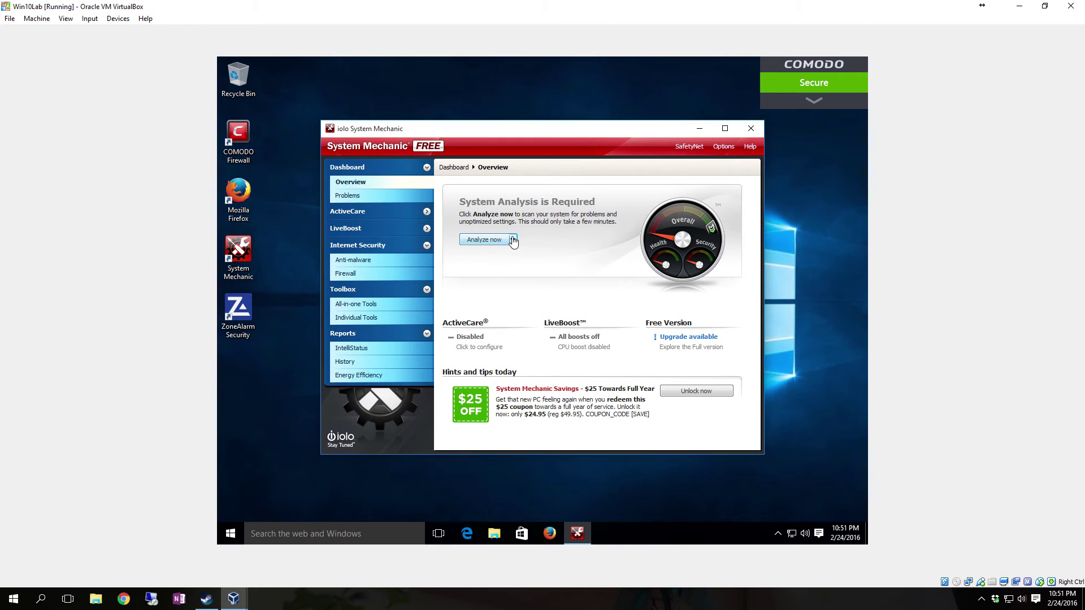
{"action": "left_click", "coordinate": [512, 240]}
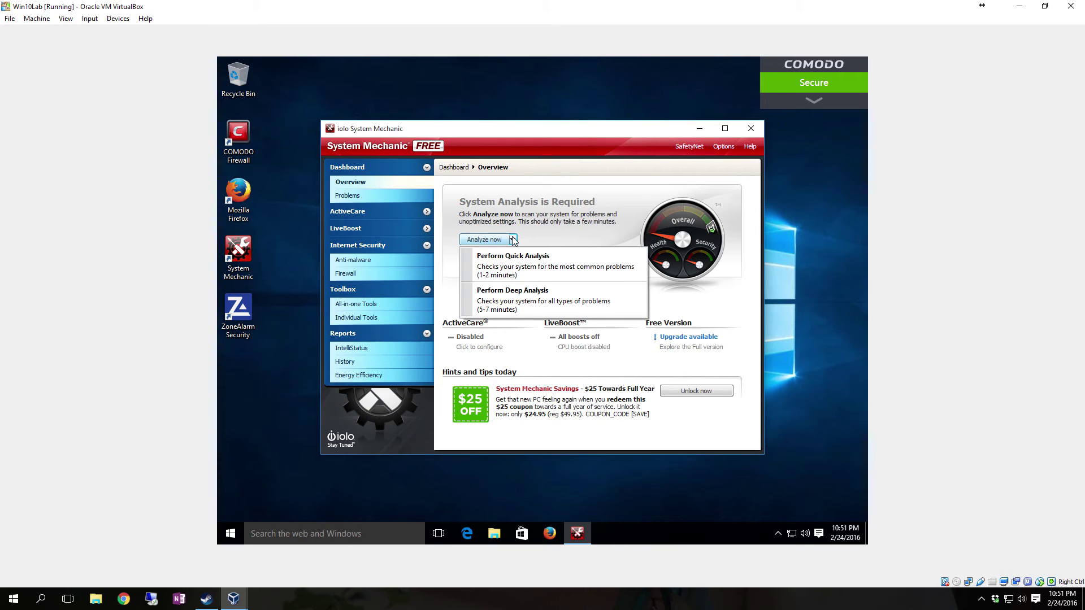
{"action": "left_click", "coordinate": [541, 303]}
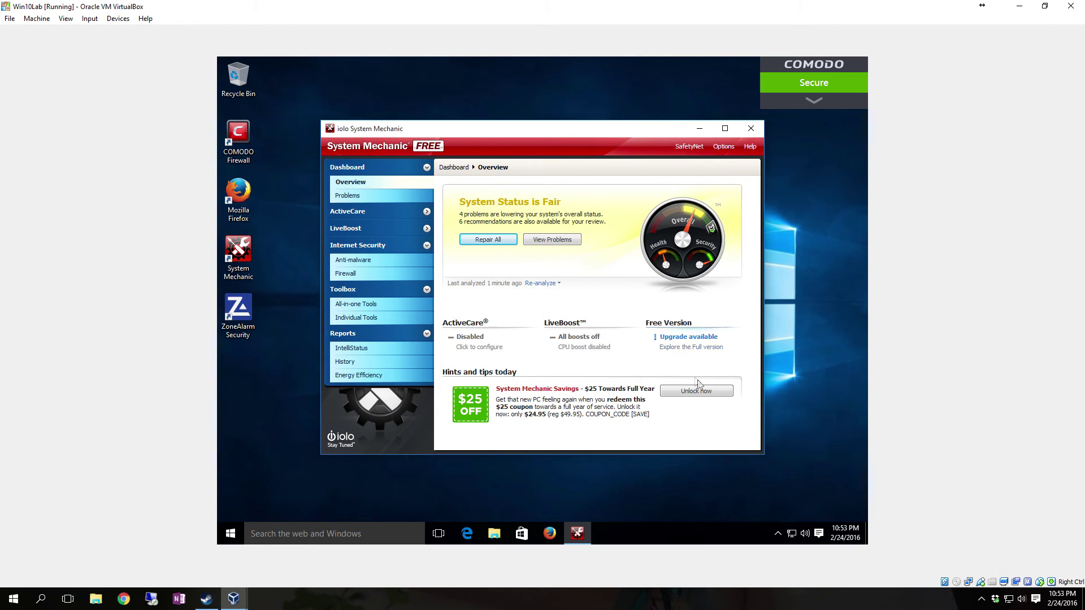
{"action": "left_click", "coordinate": [566, 241]}
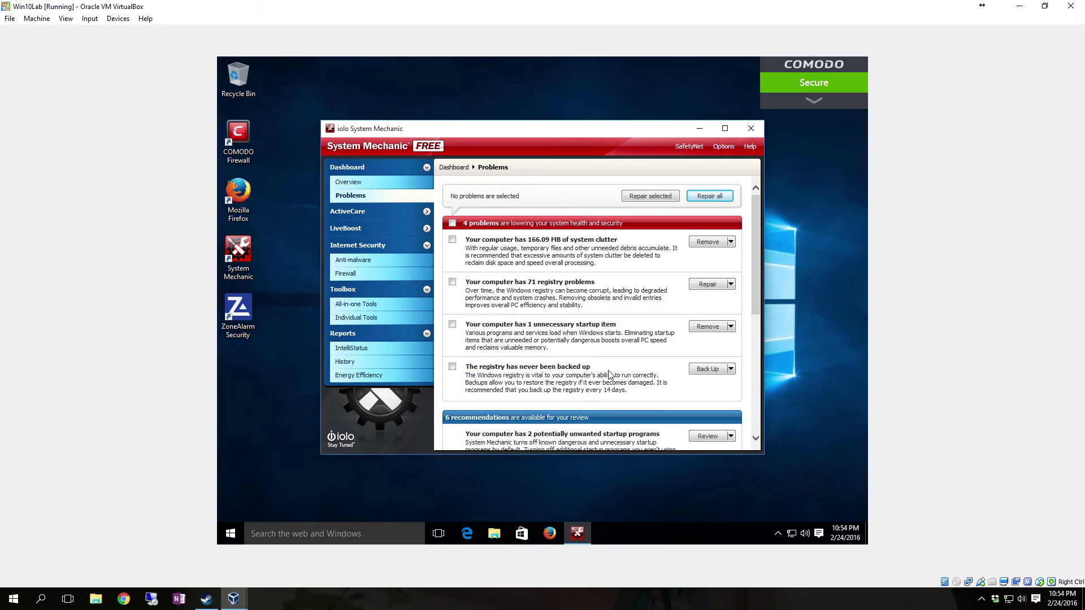
Step: Scroll through the 4 problems and 6 recommendations, including disabled OptiCore, RAMJet, PowerSense and AcceleWrite
{"action": "scroll", "coordinate": [608, 373], "scroll_direction": "down", "scroll_amount": 4}
{"action": "scroll", "coordinate": [609, 373], "scroll_direction": "down", "scroll_amount": 2}
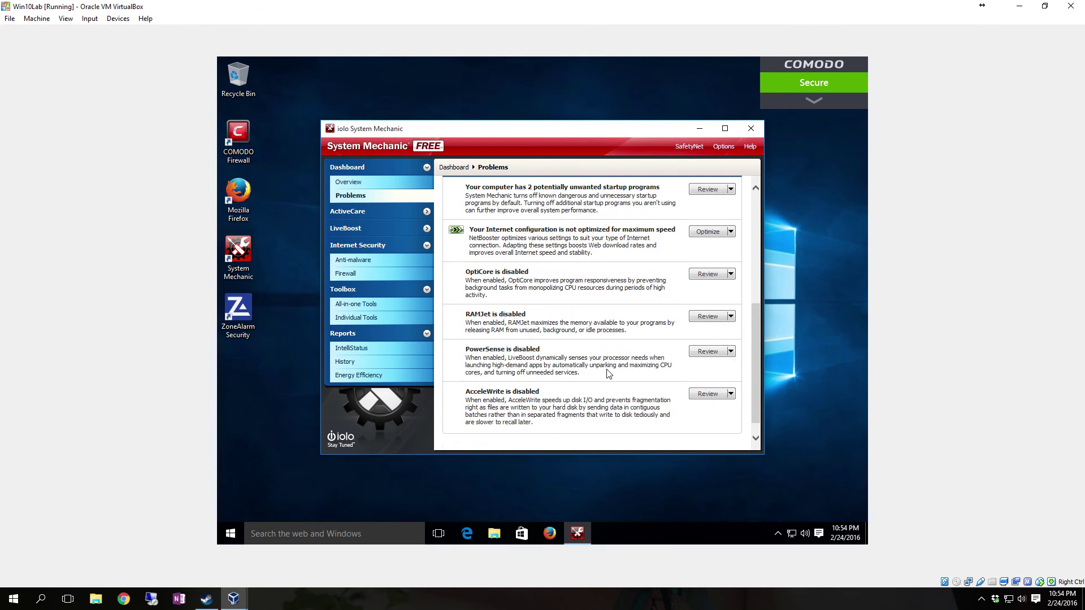
{"action": "scroll", "coordinate": [571, 379], "scroll_direction": "up", "scroll_amount": 1}
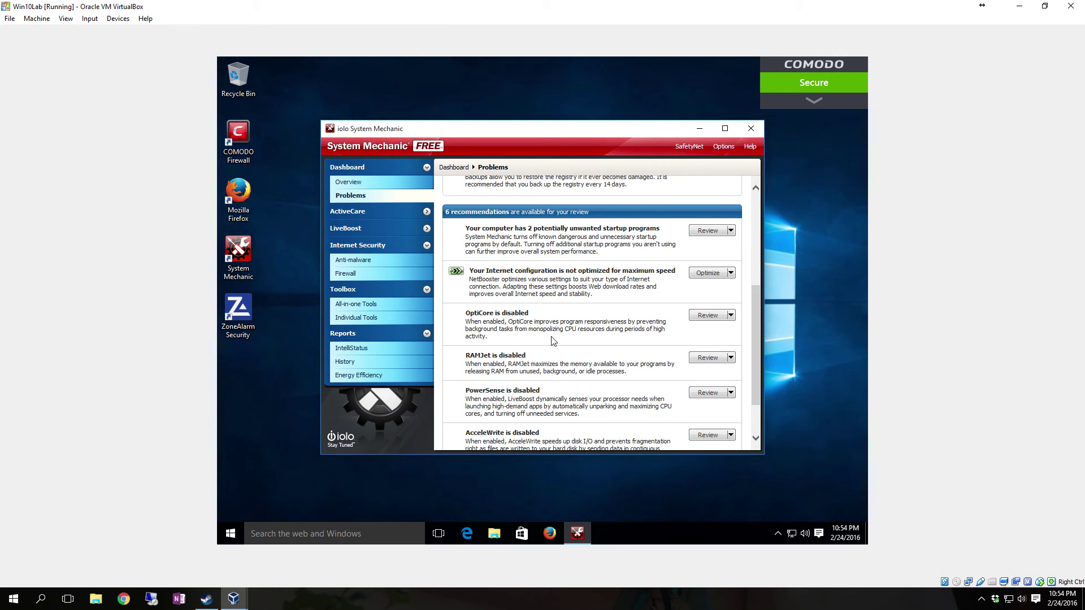
{"action": "scroll", "coordinate": [551, 342], "scroll_direction": "down", "scroll_amount": 1}
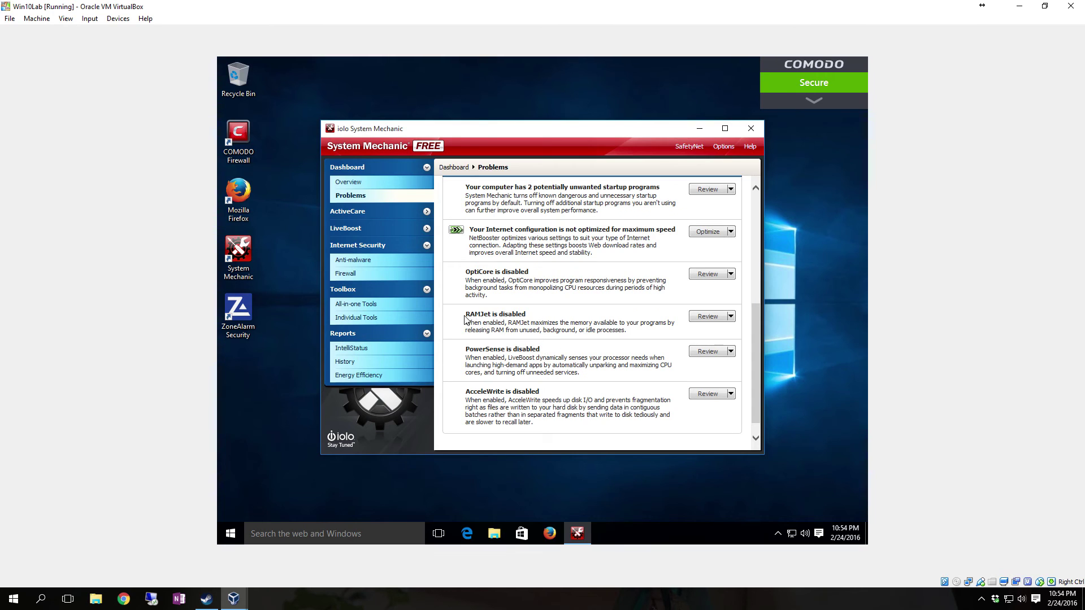
{"action": "scroll", "coordinate": [576, 332], "scroll_direction": "down", "scroll_amount": 1}
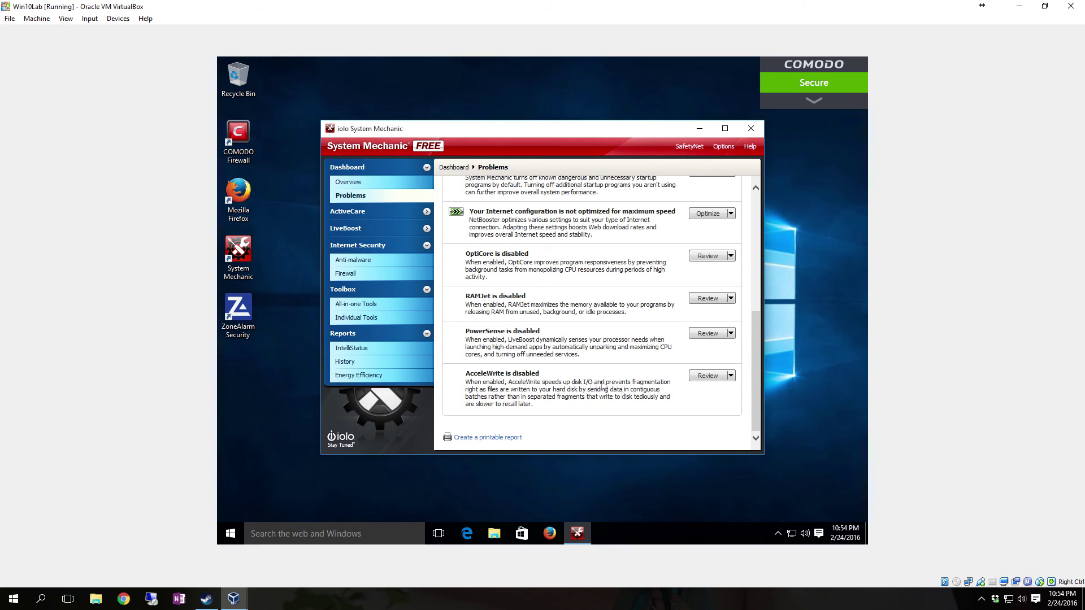
{"action": "left_click", "coordinate": [730, 377]}
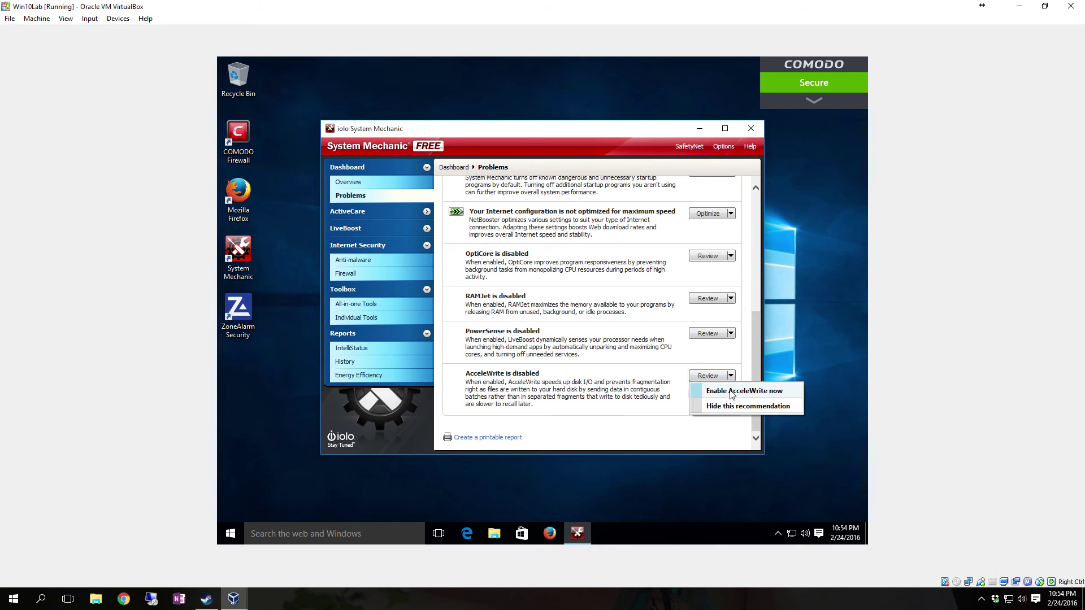
{"action": "left_click", "coordinate": [730, 391]}
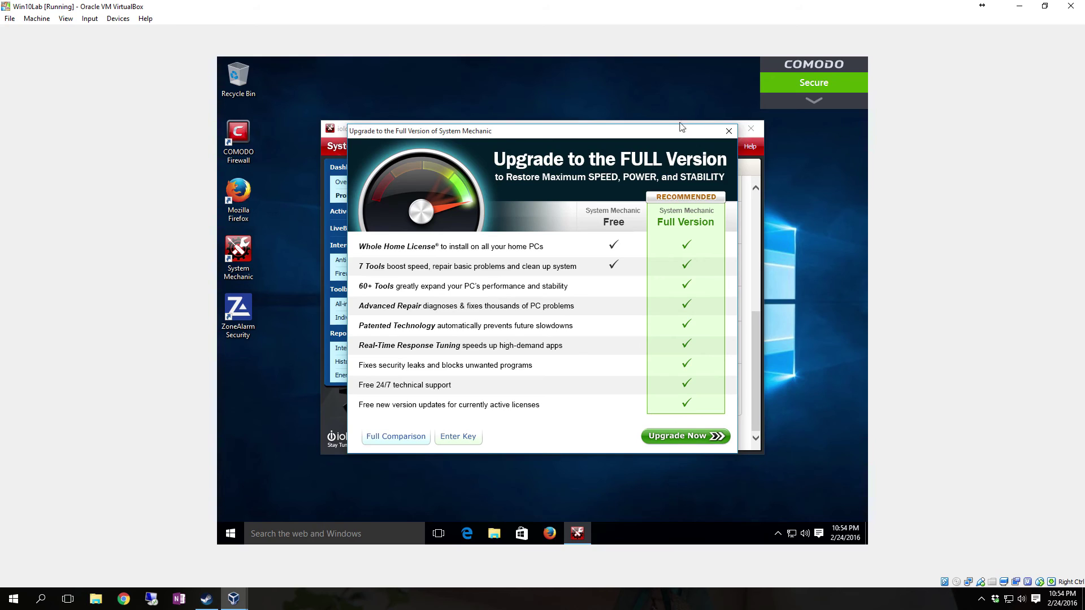
{"action": "left_click", "coordinate": [728, 131]}
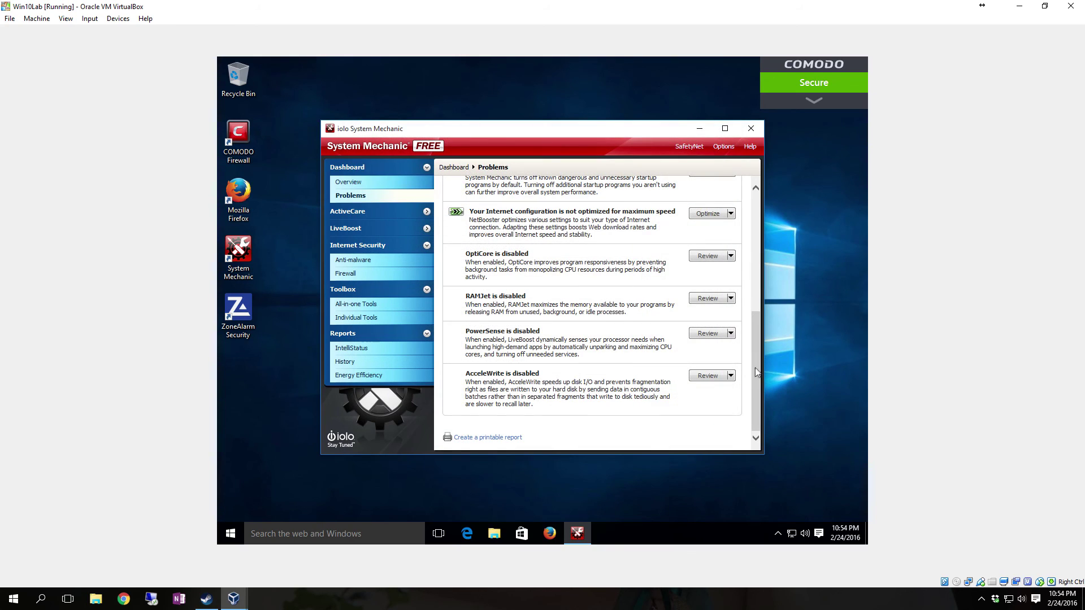
{"action": "left_click_drag", "start_coordinate": [757, 372], "coordinate": [779, 211]}
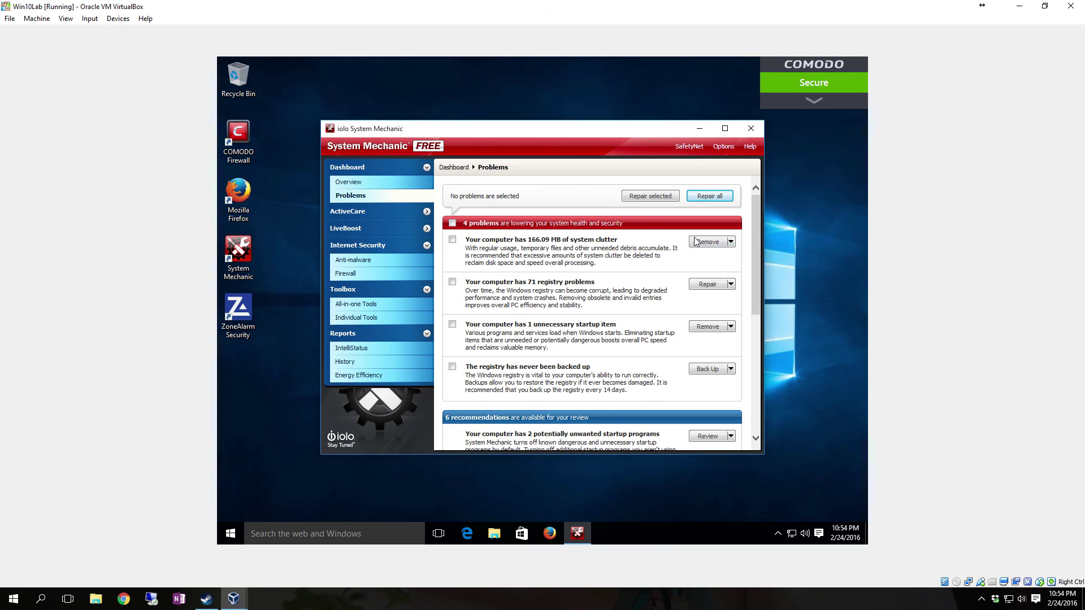
{"action": "left_click", "coordinate": [452, 224]}
Step: Repair all four detected problems and confirm the repair prompt with Yes
{"action": "scroll", "coordinate": [673, 237], "scroll_direction": "down", "scroll_amount": 2}
{"action": "scroll", "coordinate": [701, 209], "scroll_direction": "up", "scroll_amount": 2}
{"action": "left_click", "coordinate": [711, 197]}
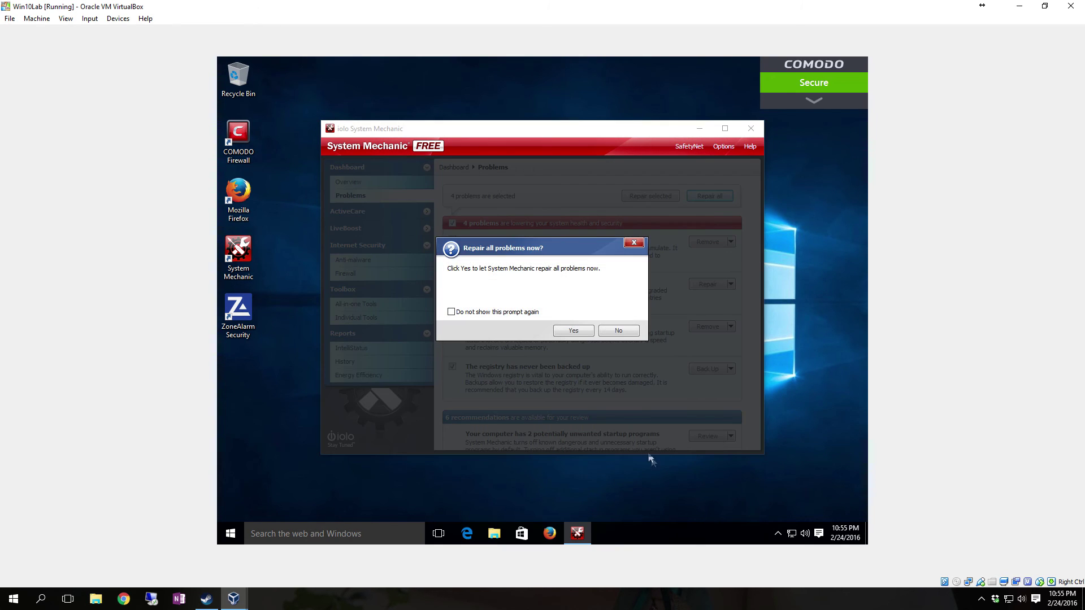
{"action": "left_click", "coordinate": [571, 332]}
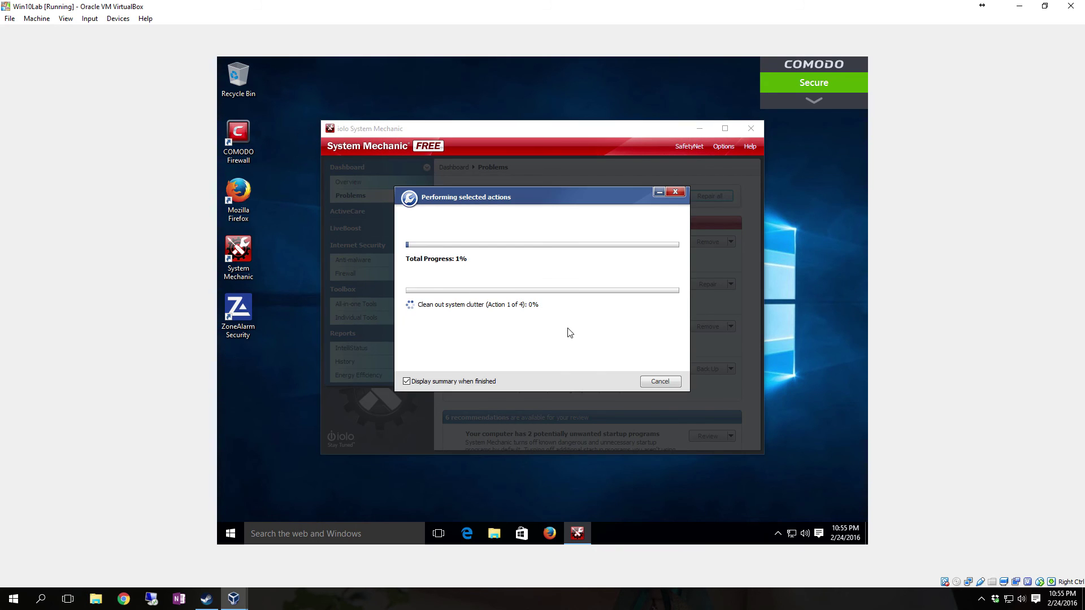